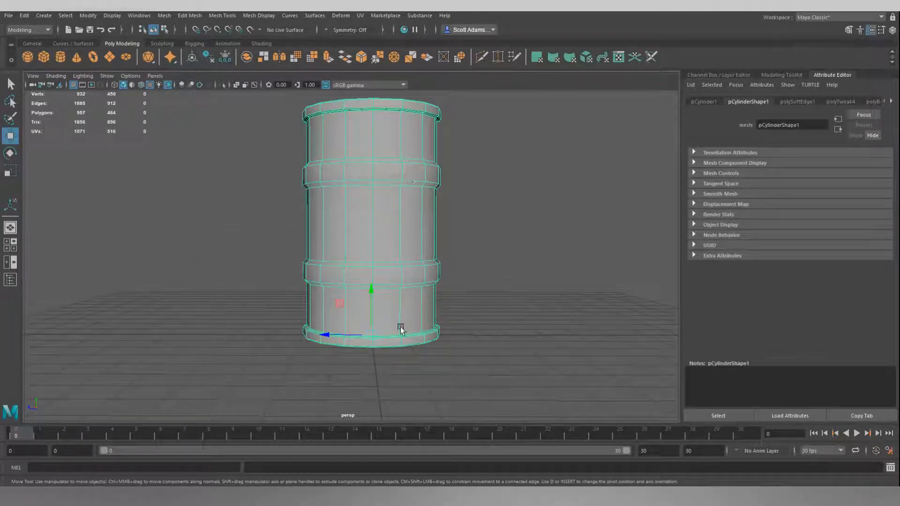
Examine the barrel from above and the side, and compare its lid with the capped barrel beside it.
alt+drag(507, 171, 479, 205)
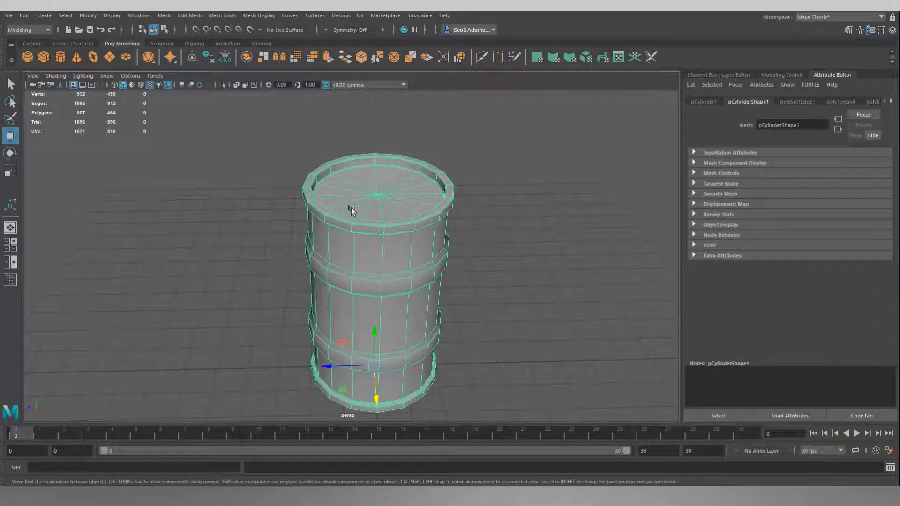
alt+drag(482, 237, 557, 311)
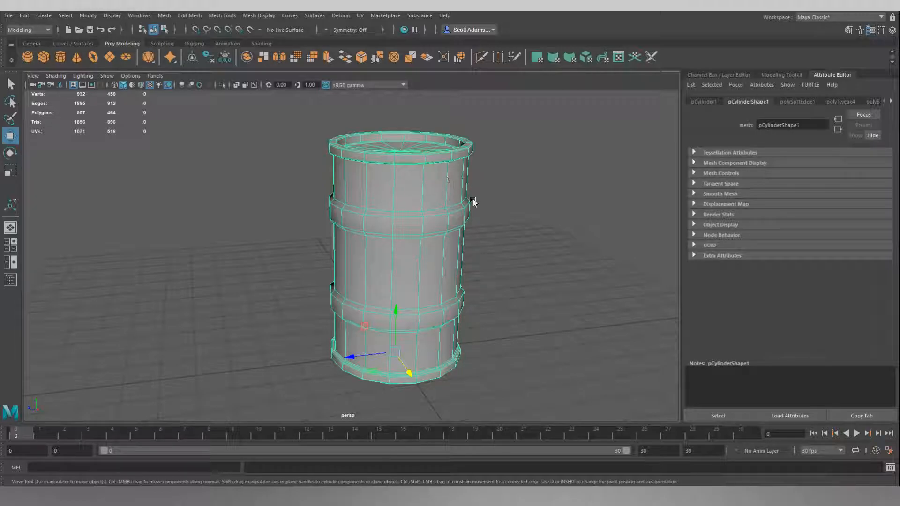
alt+drag(472, 212, 533, 204)
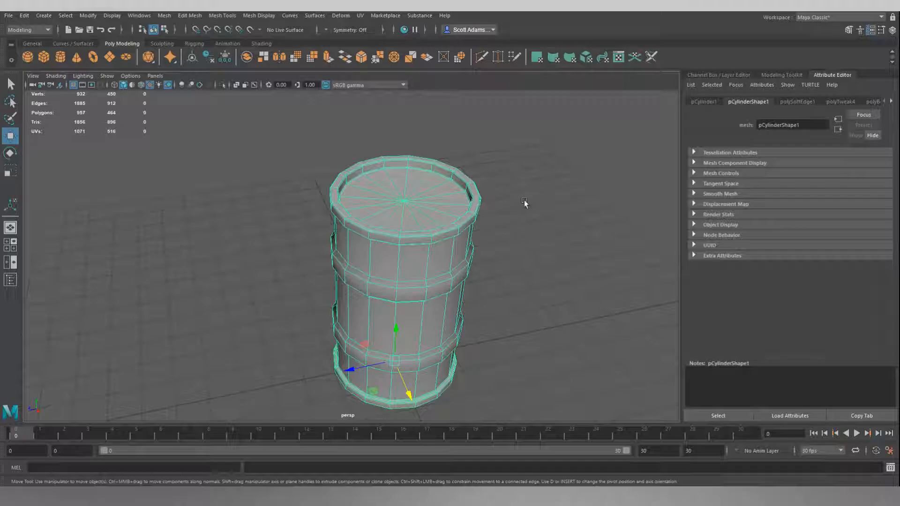
alt+drag(524, 201, 510, 173)
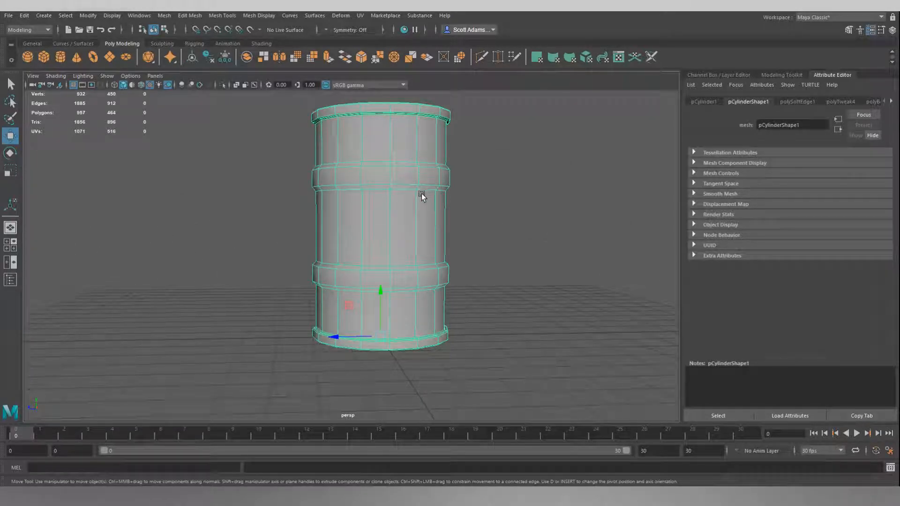
click(498, 190)
alt+drag(472, 201, 401, 217)
alt+right_drag(401, 217, 604, 187)
alt+middle_drag(603, 188, 610, 184)
alt+middle_drag(207, 221, 355, 221)
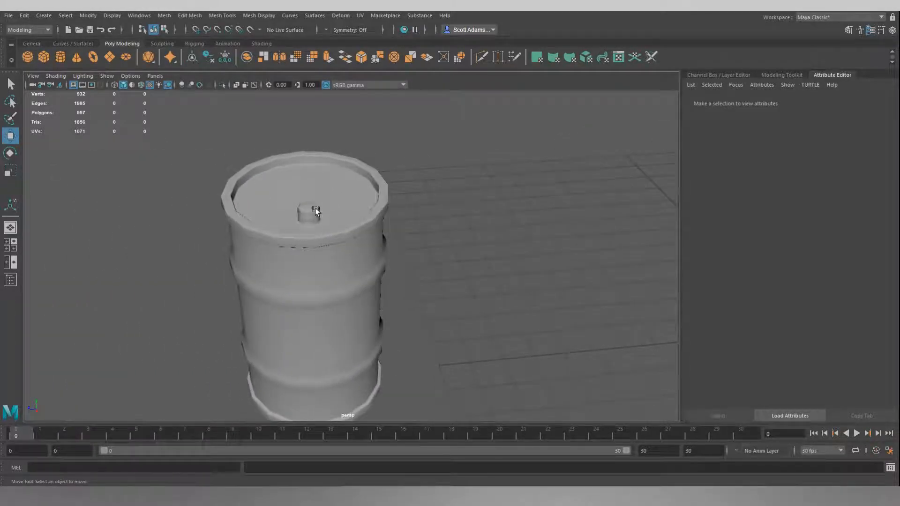
click(334, 190)
alt+middle_drag(509, 198, 321, 198)
click(507, 192)
click(247, 193)
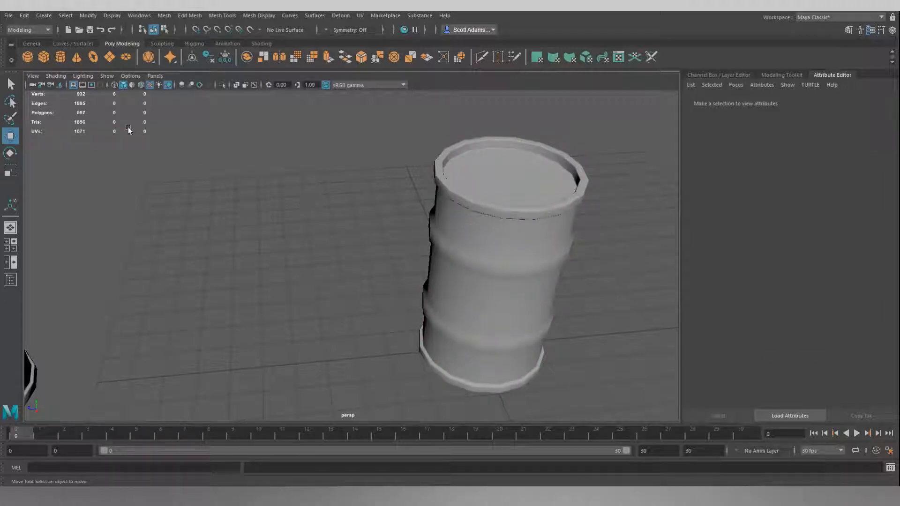
Create a polygon cylinder and raise it straight up until it sits above the barrel's lid.
click(59, 59)
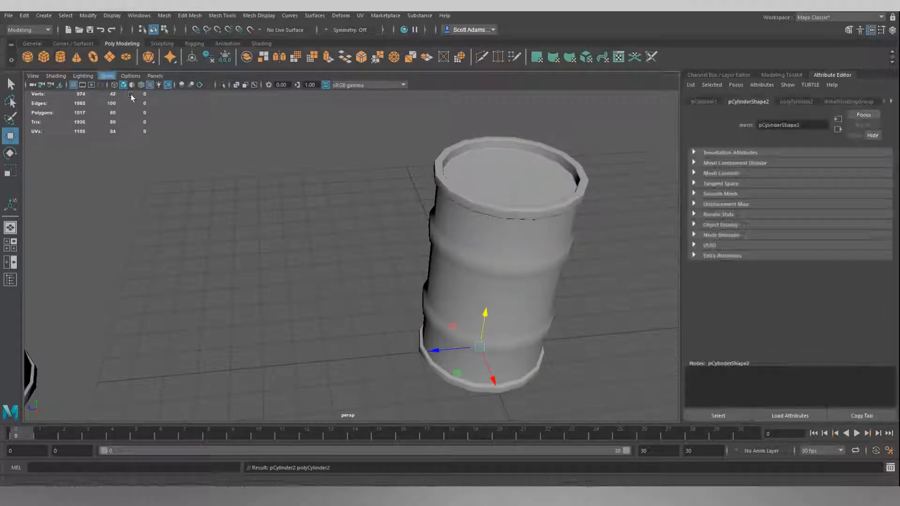
alt+middle_drag(368, 220, 235, 170)
alt+drag(235, 210, 289, 175)
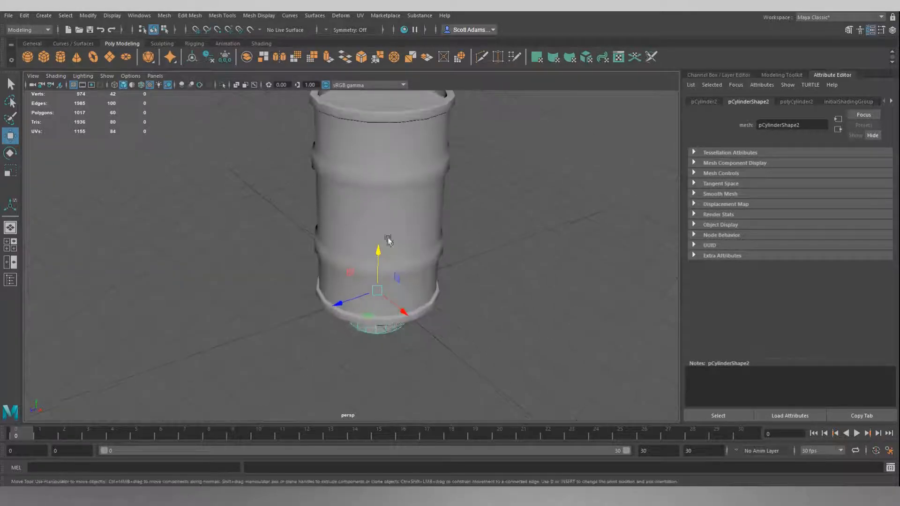
drag(375, 252, 367, 78)
alt+drag(480, 170, 407, 124)
mouse_move(500, 201)
alt+mouse_down()
mouse_move(521, 182)
mouse_move(502, 203)
alt+mouse_up()
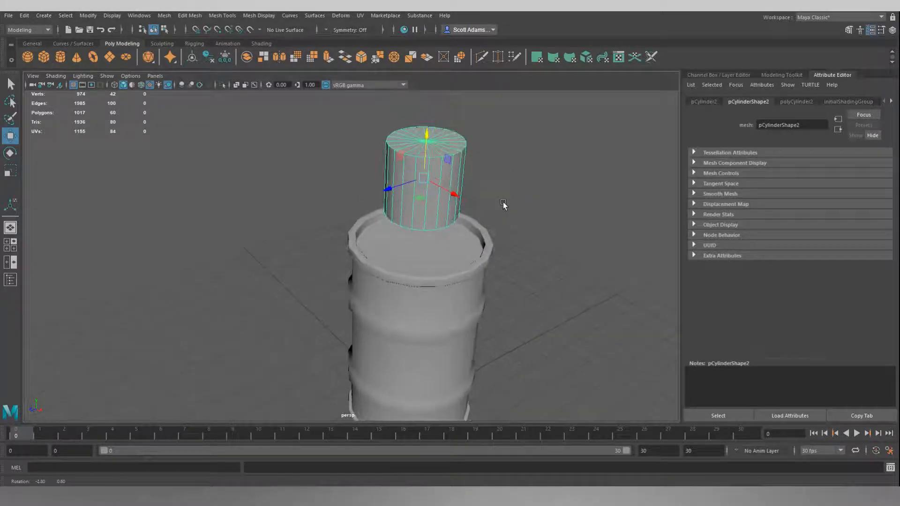
Set the new cylinder's radius to 0.25 and its height to 0.375.
click(798, 101)
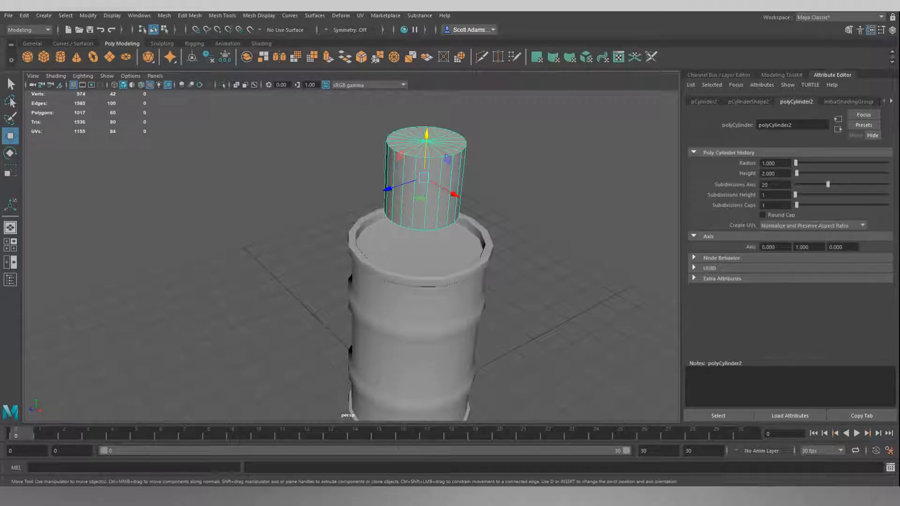
click(777, 164)
text(0.25)
key(Return)
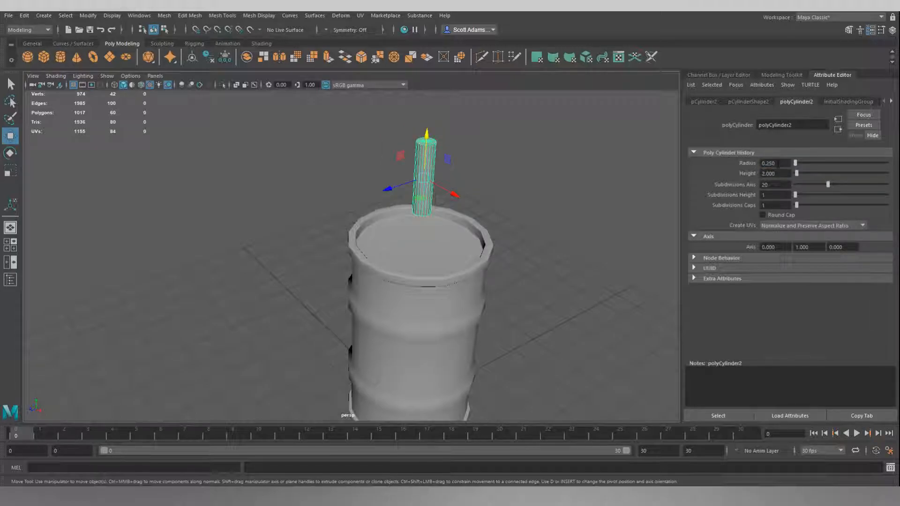
click(777, 173)
double_click(778, 174)
text(0.375)
key(Return)
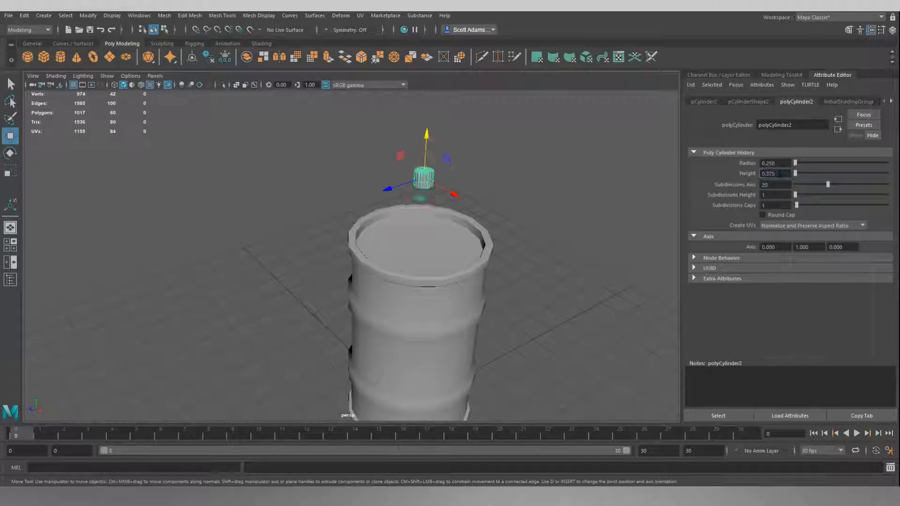
Set the small cylinder's axis subdivisions to 8.
alt+drag(516, 181, 498, 173)
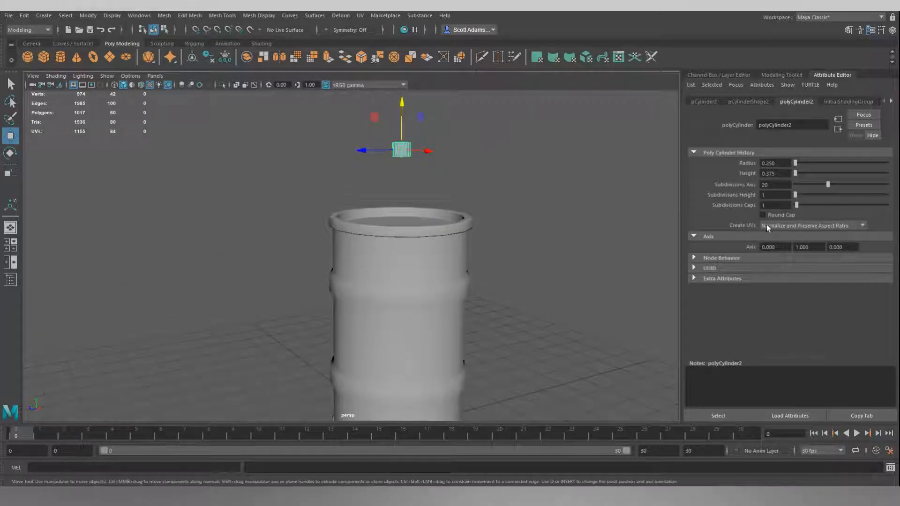
drag(776, 185, 754, 187)
text(8)
key(Return)
alt+drag(442, 166, 463, 176)
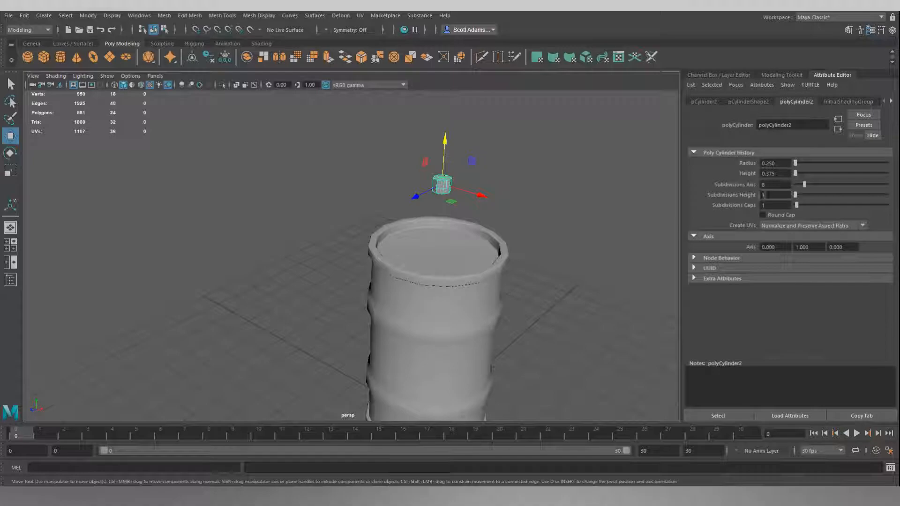
Isolate the small cylinder so that the barrel is hidden from the view.
click(544, 162)
alt+drag(544, 174, 440, 167)
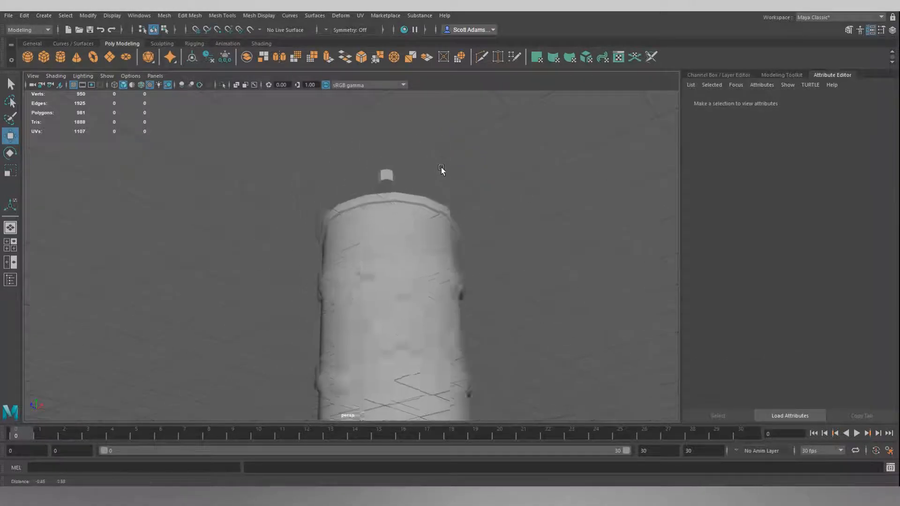
alt+middle_drag(439, 166, 434, 190)
scroll(417, 191, up, 5)
alt+middle_drag(510, 131, 451, 232)
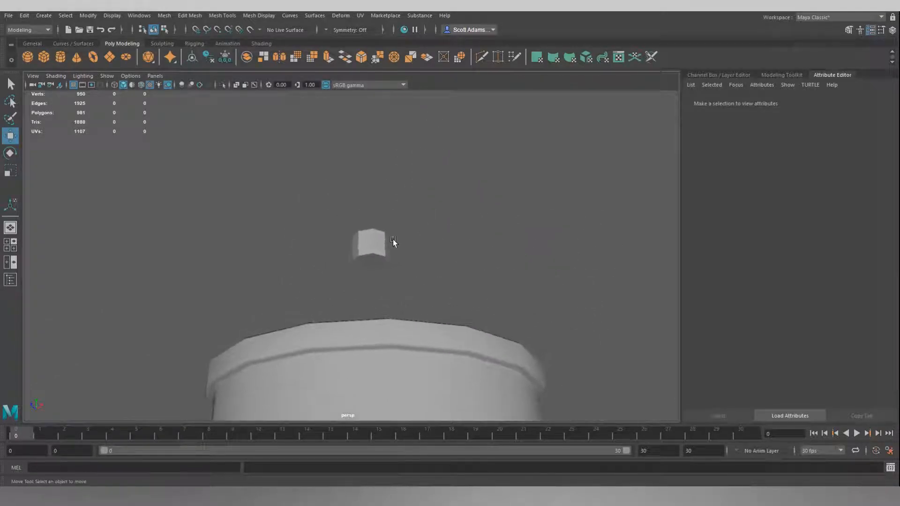
click(383, 241)
key(f)
scroll(480, 226, down, 5)
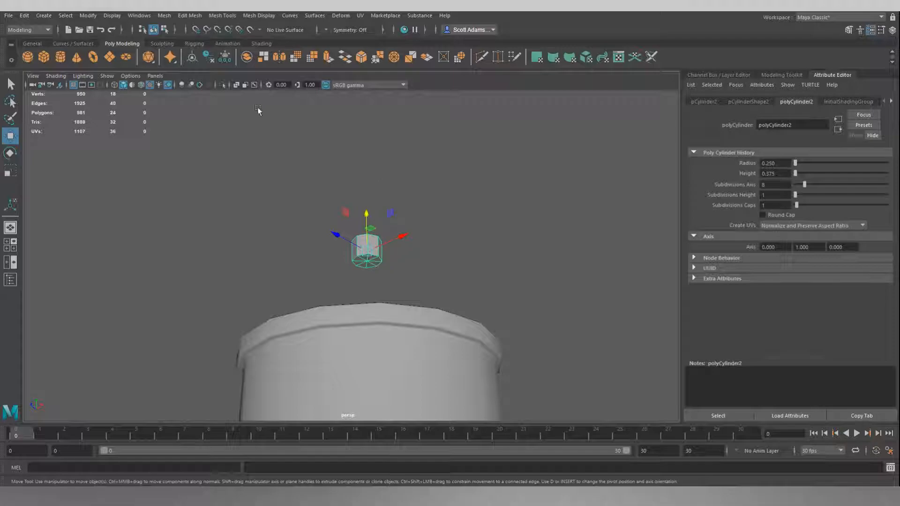
click(222, 85)
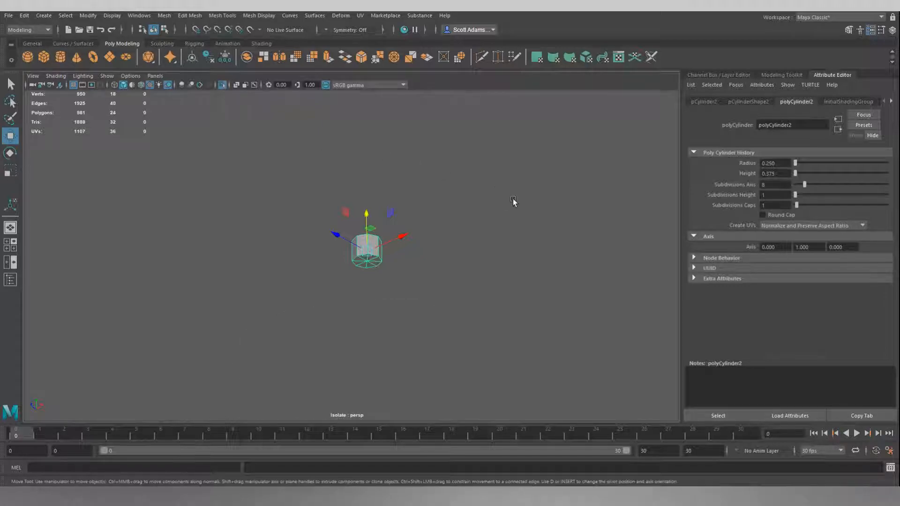
Select all the bottom cap faces of the small cylinder and delete them.
alt+drag(457, 279, 457, 258)
alt+right_drag(457, 258, 462, 216)
scroll(462, 218, up, 5)
alt+middle_drag(519, 237, 487, 243)
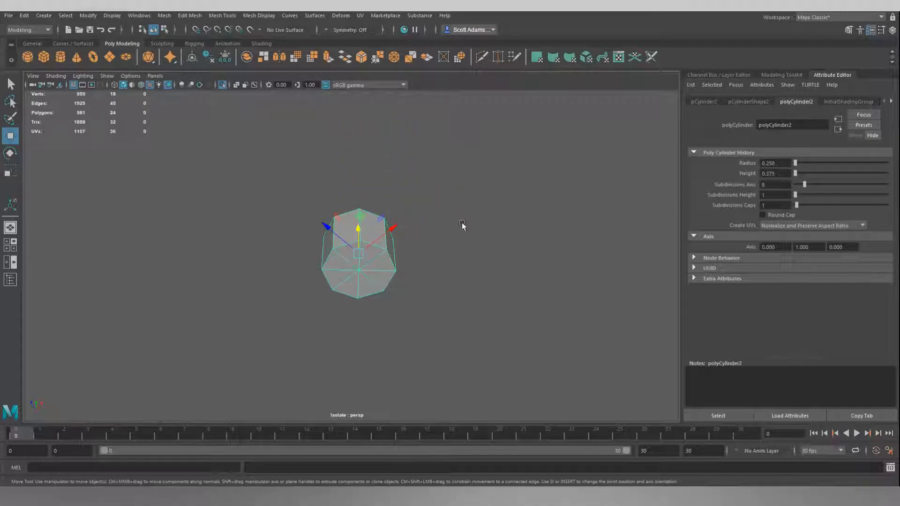
key(q)
mouse_move(459, 223)
alt+mouse_down()
mouse_move(435, 261)
mouse_move(453, 226)
alt+mouse_up()
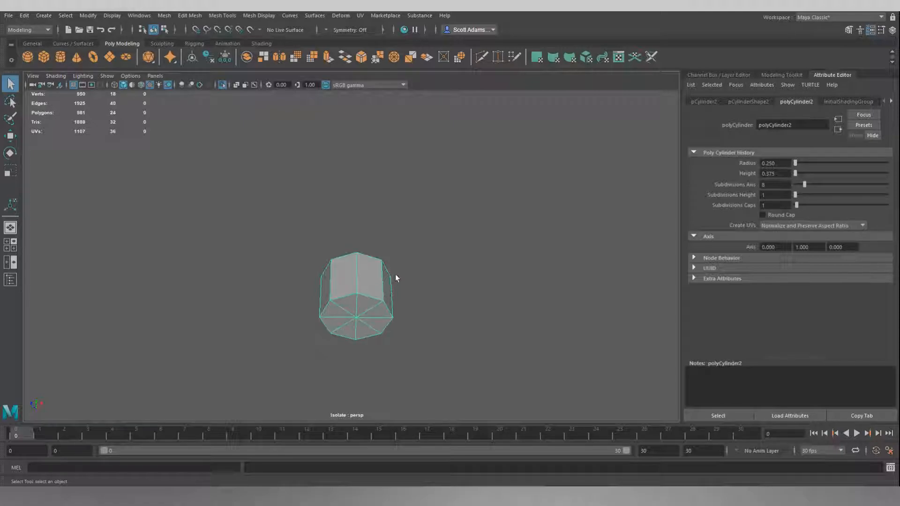
right_click(438, 176)
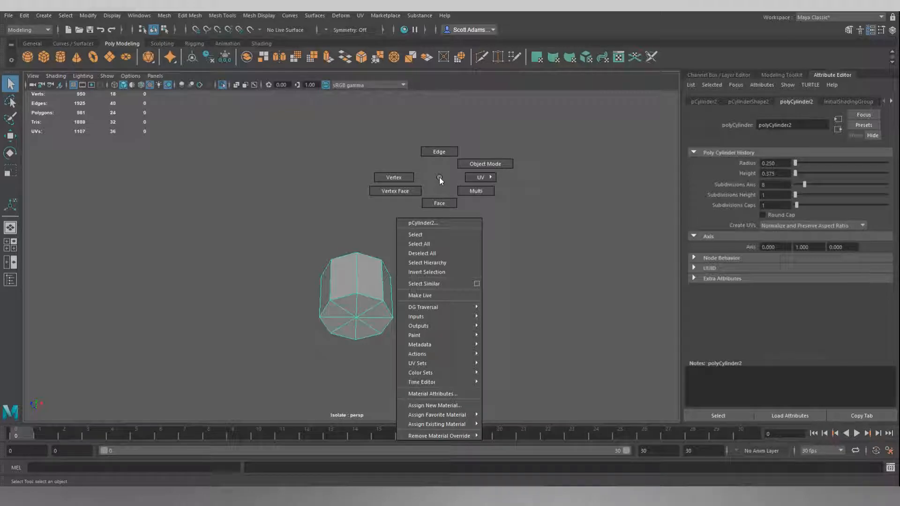
click(446, 204)
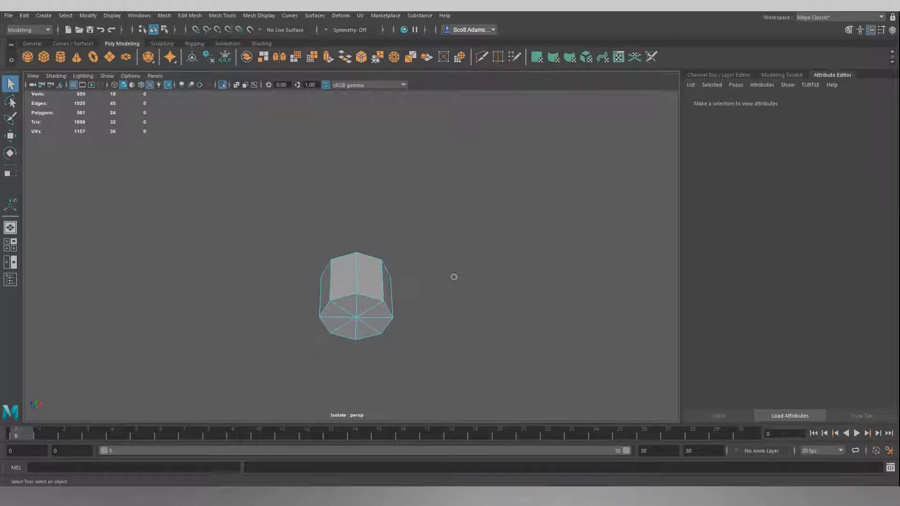
mouse_move(354, 307)
mouse_down()
mouse_move(342, 323)
mouse_move(372, 323)
mouse_up()
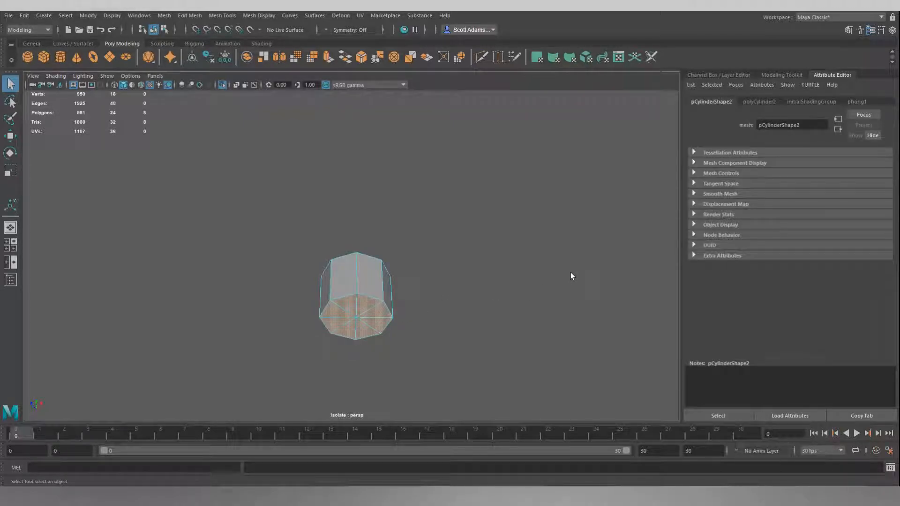
key(Delete)
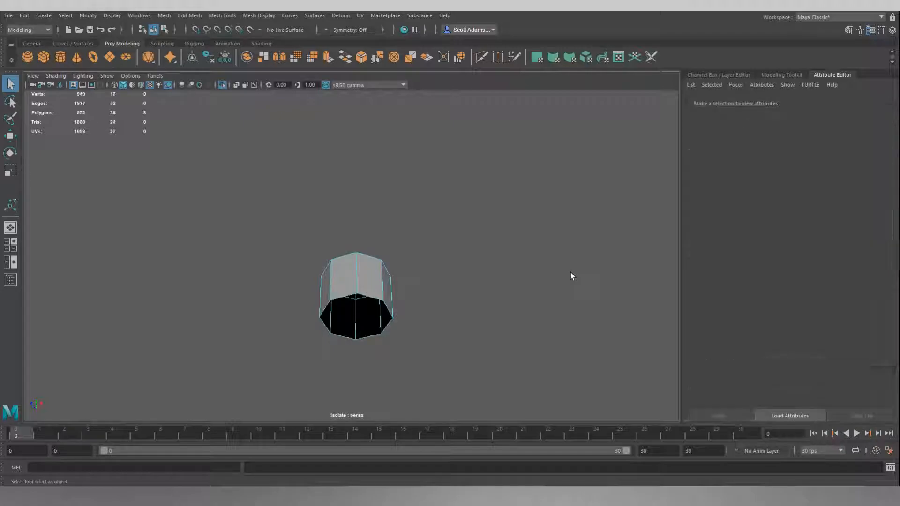
Turn off isolation to show the barrel again and return the small cylinder to object mode.
alt+drag(514, 280, 445, 321)
scroll(443, 323, down, 3)
alt+middle_drag(418, 342, 491, 183)
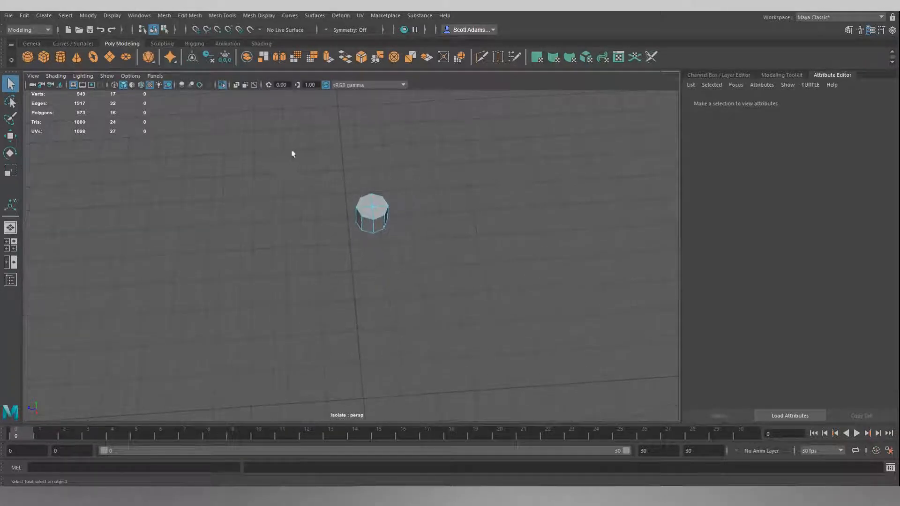
click(223, 85)
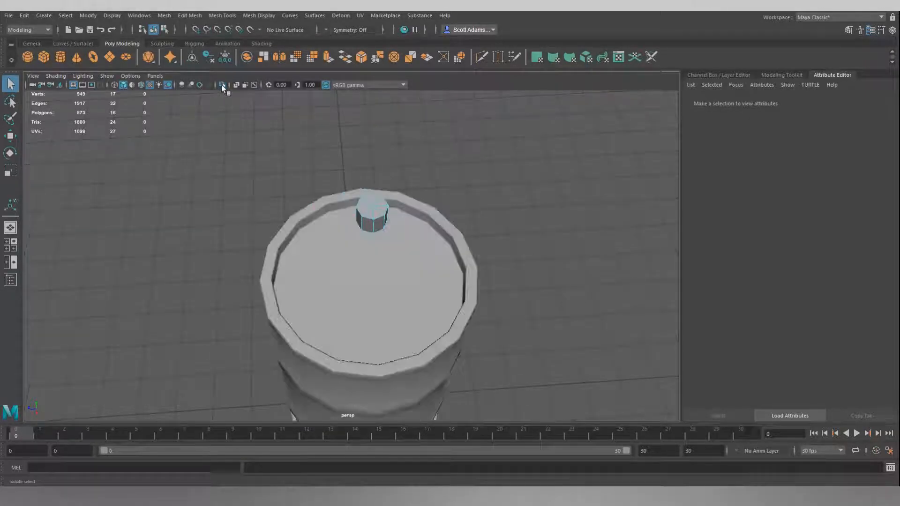
alt+drag(483, 193, 500, 239)
alt+middle_drag(499, 239, 518, 196)
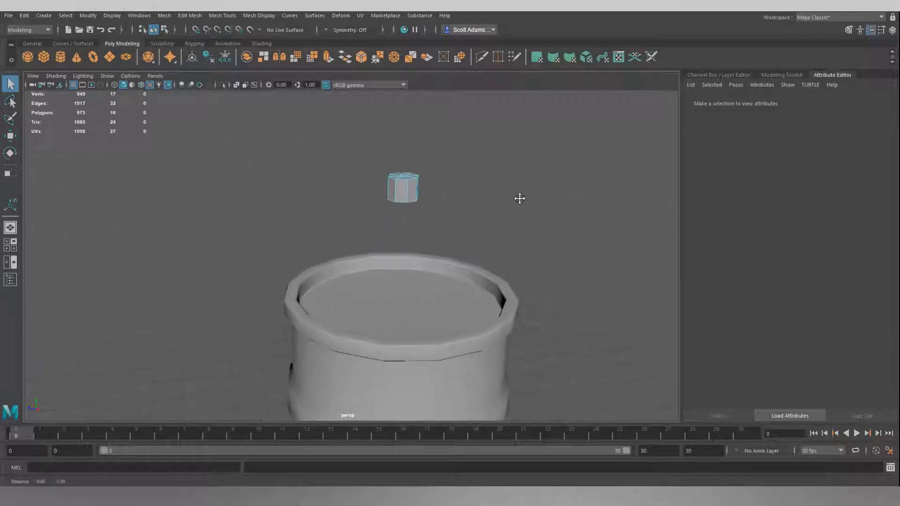
right_drag(463, 191, 480, 183)
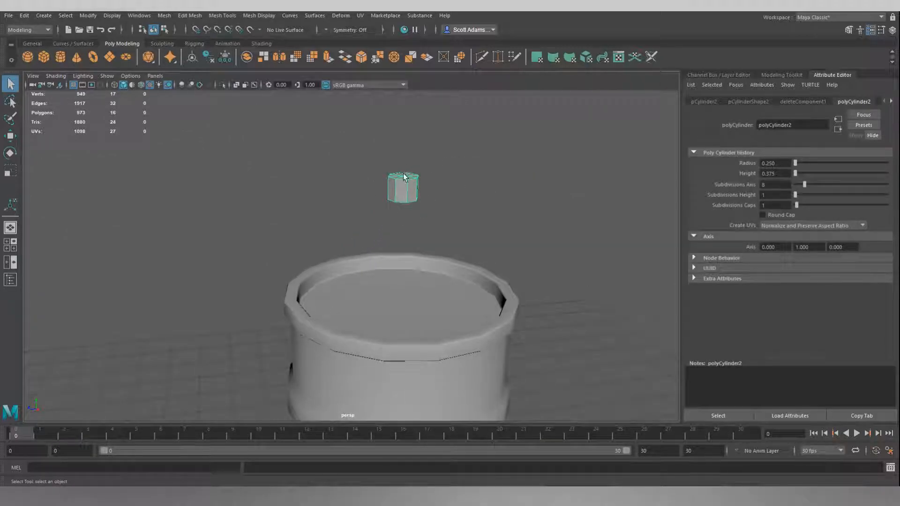
Move the small cylinder's pivot straight down, snapping it to the vertices of the open bottom edge.
alt+drag(406, 180, 468, 184)
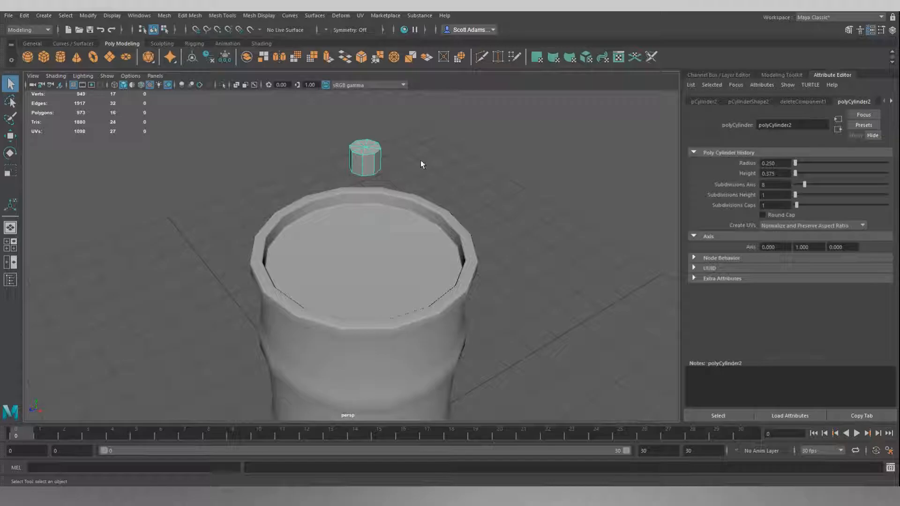
alt+drag(449, 145, 353, 217)
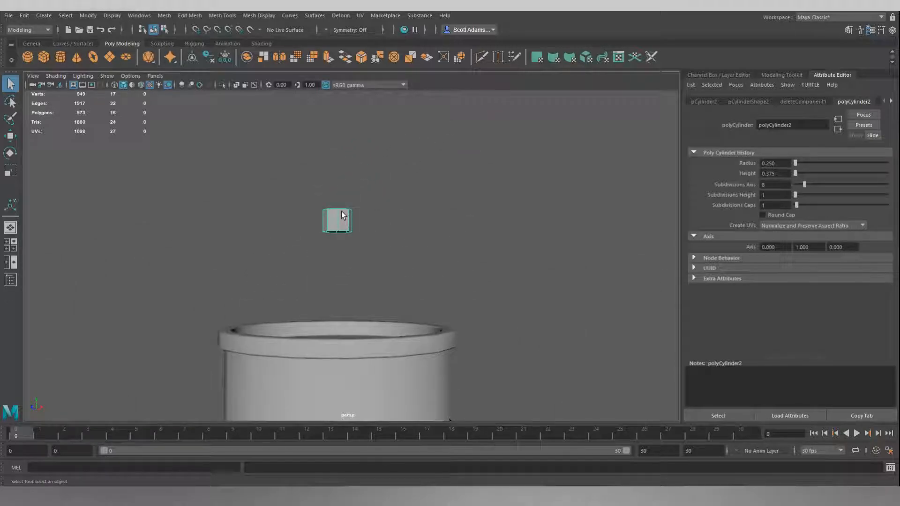
key(w)
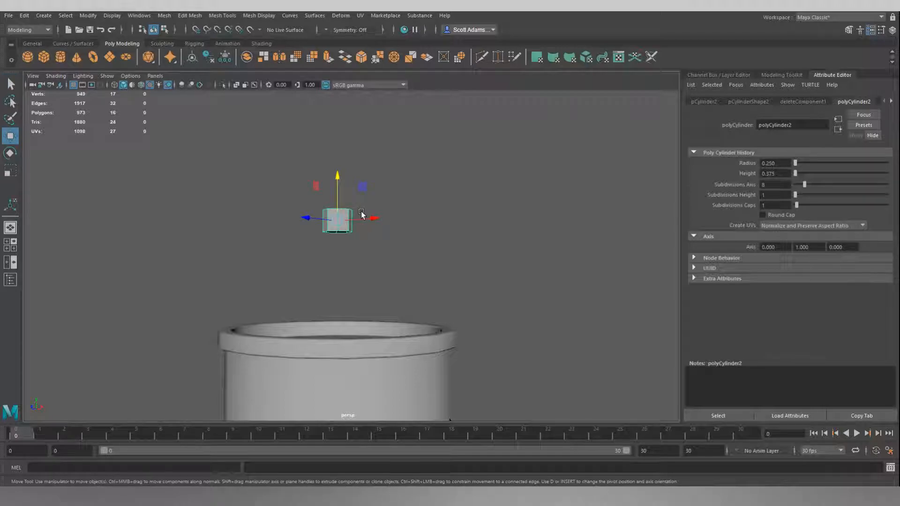
key(d)
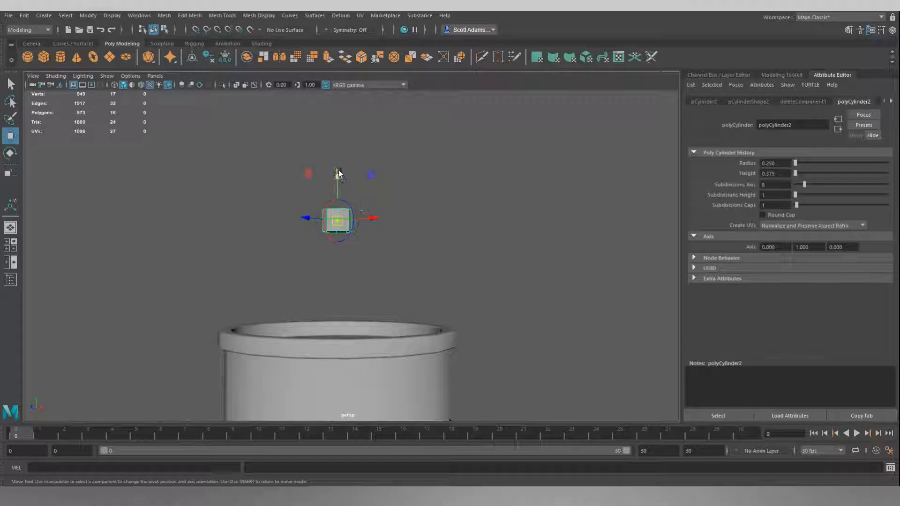
key(v)
drag(337, 177, 340, 240)
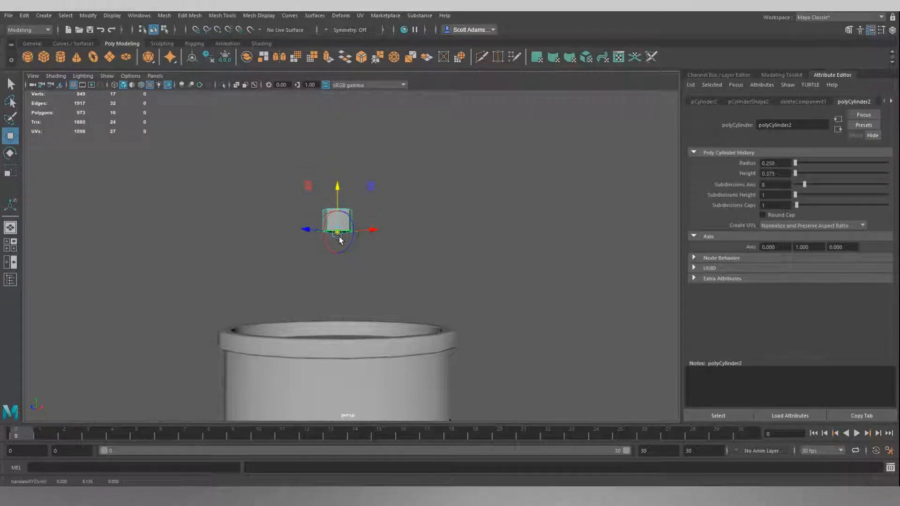
key(d)
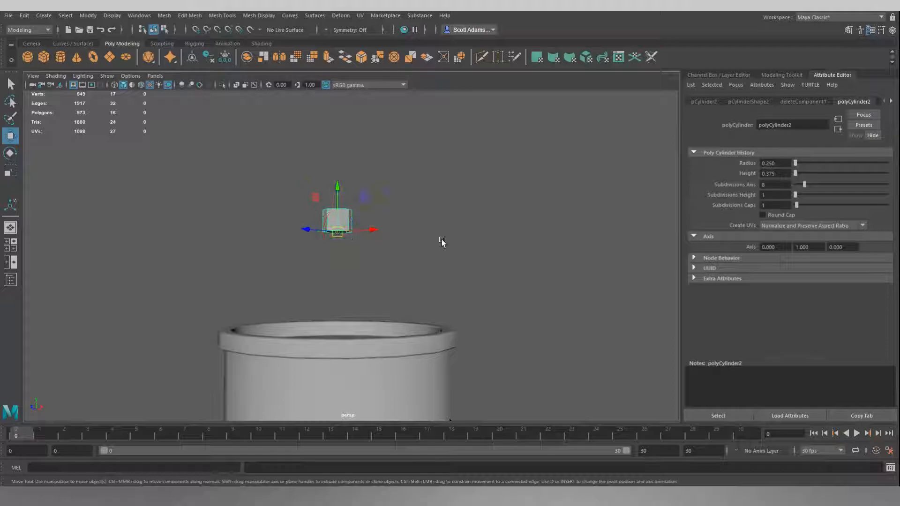
alt+drag(431, 241, 504, 256)
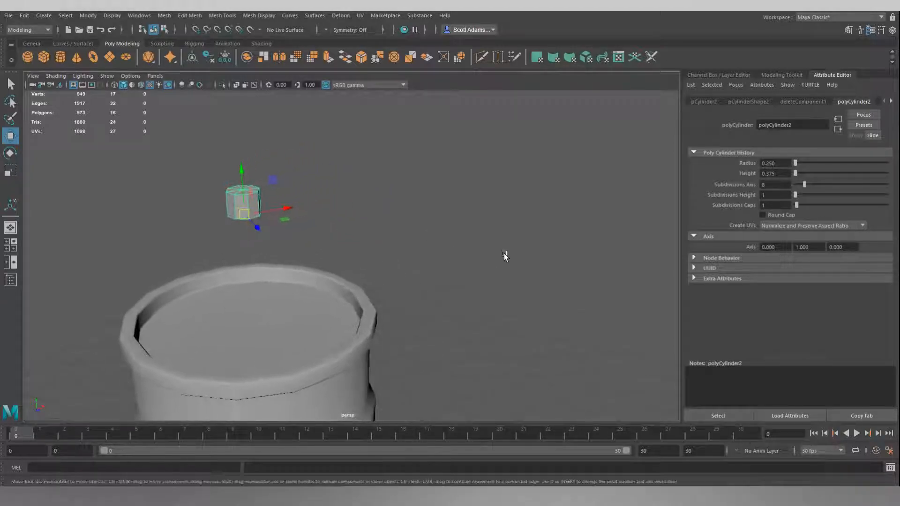
Display wireframe on the shaded models and lower the small cylinder straight down, snapping its base to the lid's centre vertex.
alt+middle_drag(356, 217, 498, 205)
alt+drag(473, 232, 503, 241)
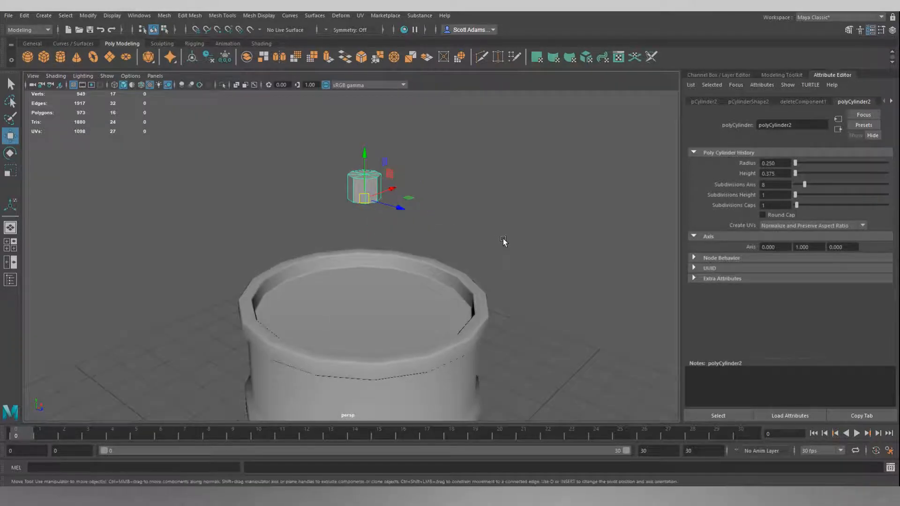
click(141, 89)
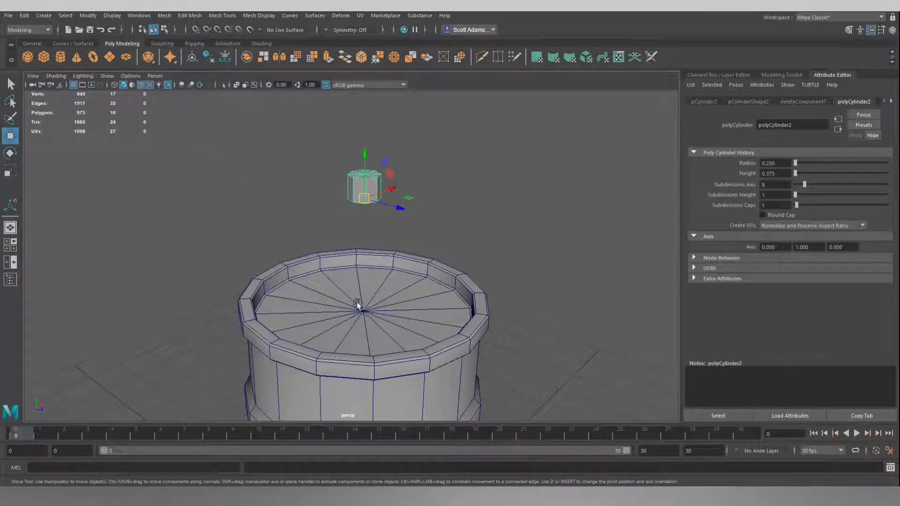
mouse_move(488, 237)
alt+mouse_down()
mouse_move(485, 225)
mouse_move(478, 248)
alt+mouse_up()
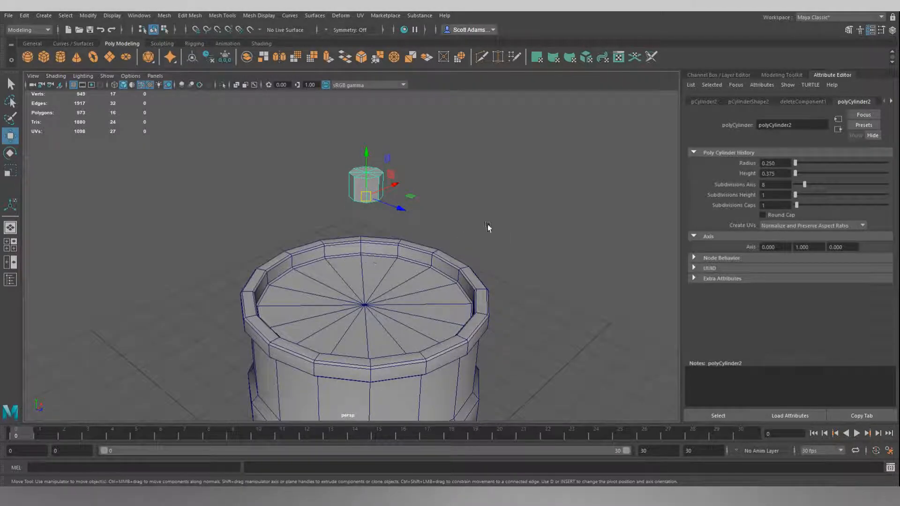
alt+drag(506, 213, 503, 199)
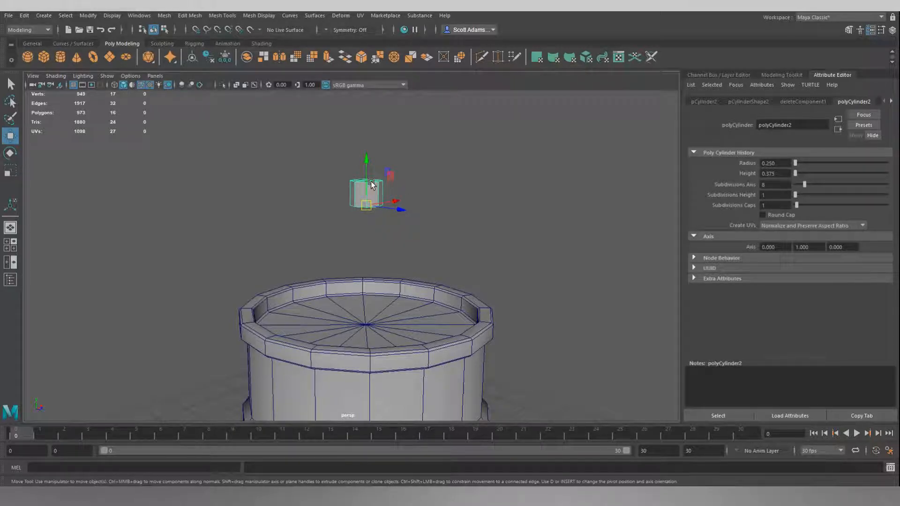
key(v)
drag(364, 161, 368, 330)
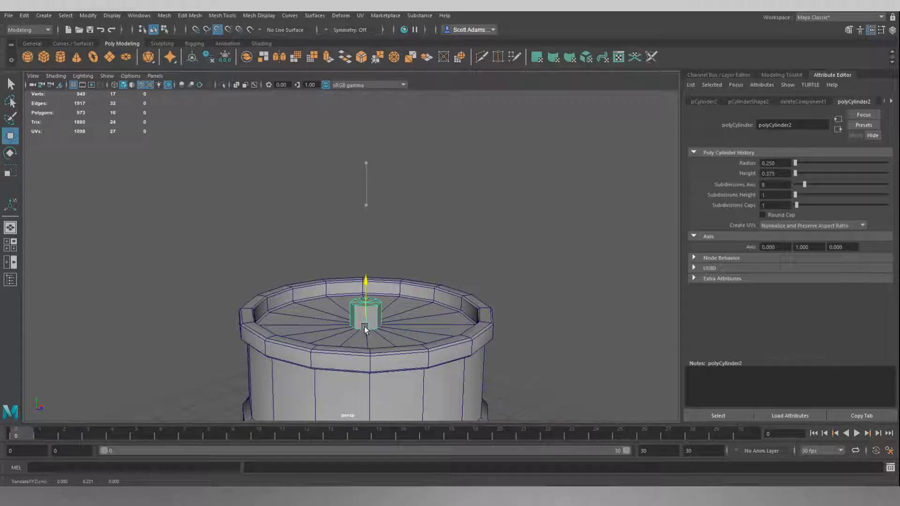
Slide the small cylinder along the X axis from the lid's centre towards the rim, to about 1.17 cm.
alt+drag(508, 214, 510, 235)
alt+middle_drag(516, 257, 509, 169)
alt+drag(532, 210, 286, 210)
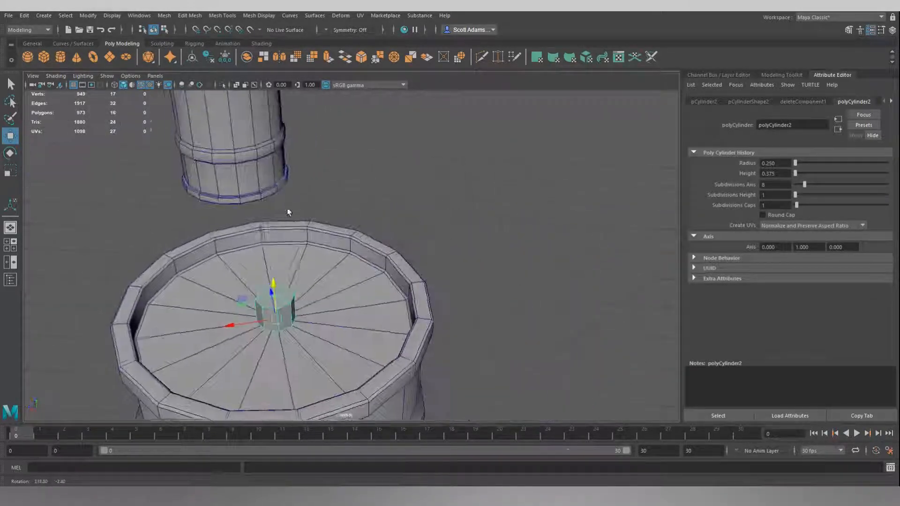
scroll(287, 211, down, 5)
scroll(337, 202, down, 3)
alt+middle_drag(337, 202, 384, 172)
scroll(383, 172, up, 4)
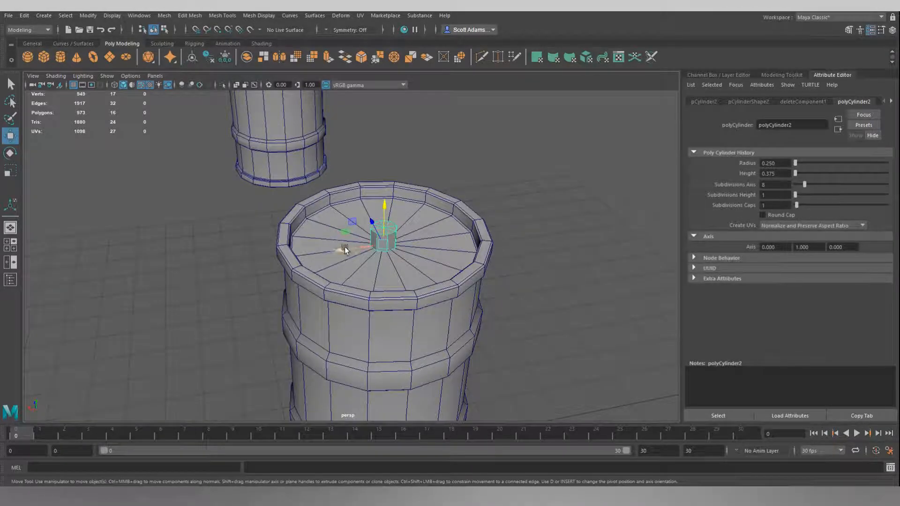
drag(347, 248, 285, 259)
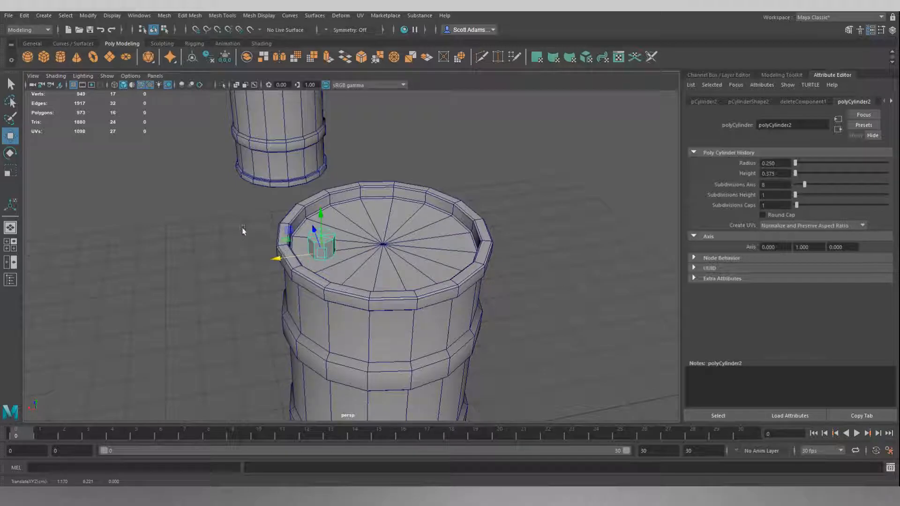
Nudge the small cylinder back along the X axis slightly away from the rim, to about 1.135 cm.
alt+drag(241, 230, 297, 210)
alt+drag(446, 155, 372, 216)
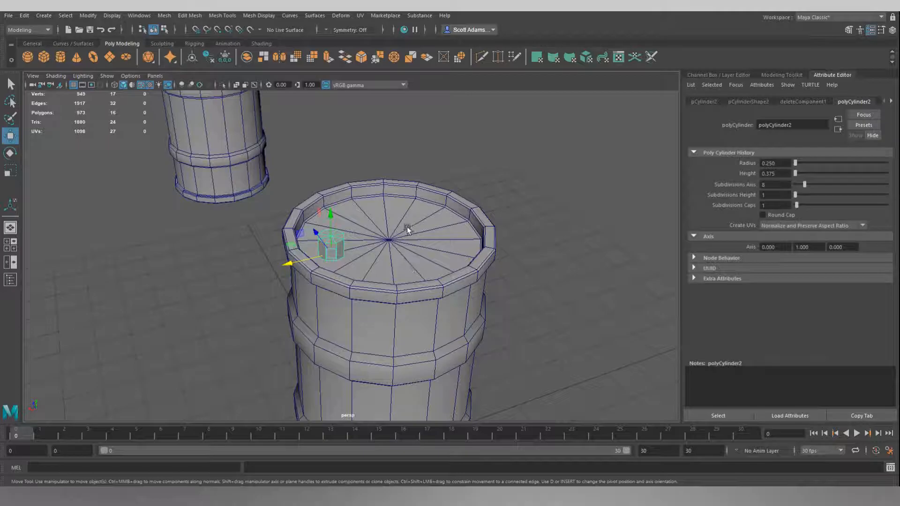
scroll(401, 221, up, 3)
alt+drag(389, 218, 376, 231)
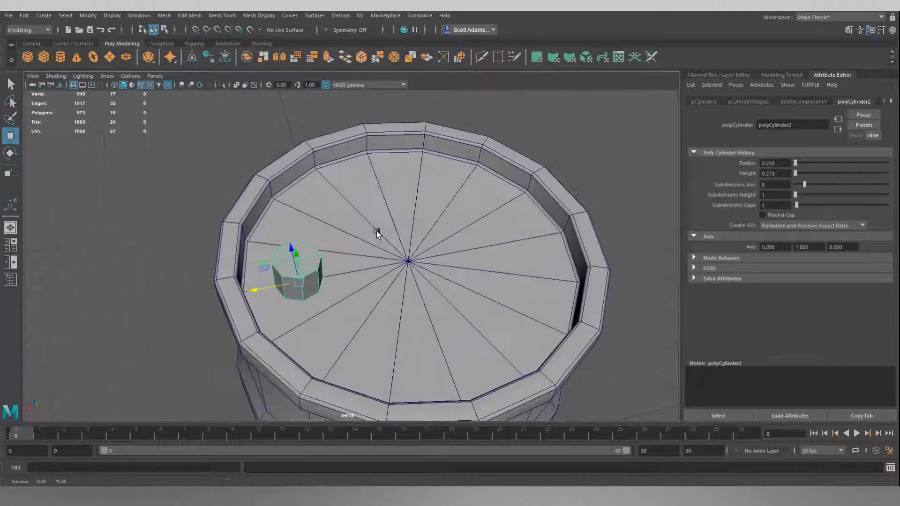
drag(257, 287, 263, 289)
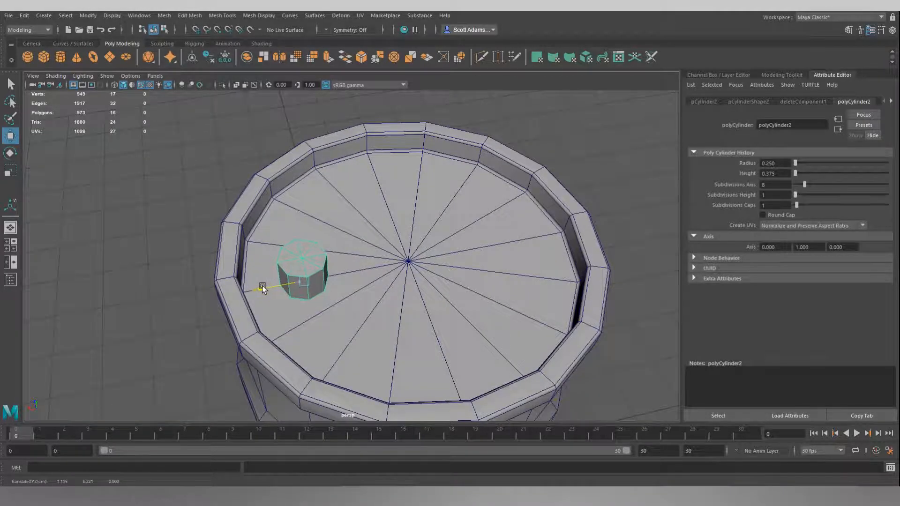
alt+drag(428, 263, 393, 257)
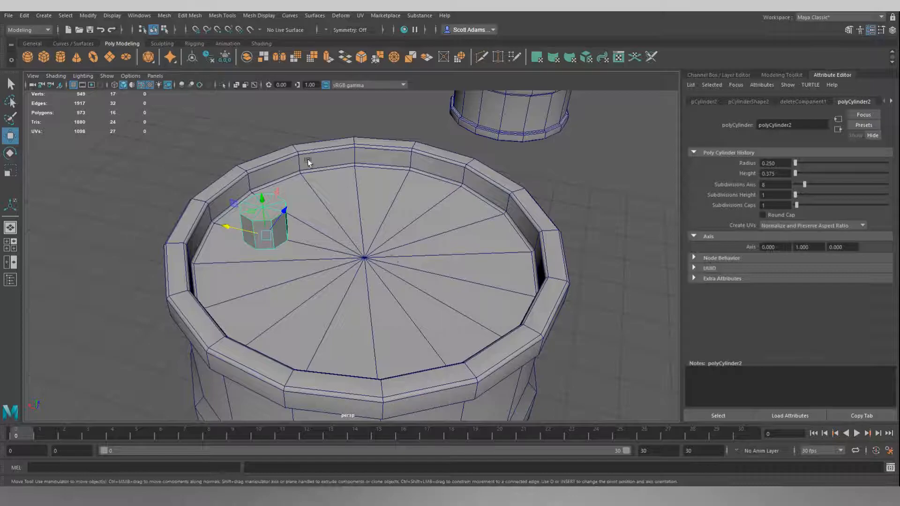
Select the small cylinder and add the barrel to the selection.
click(235, 134)
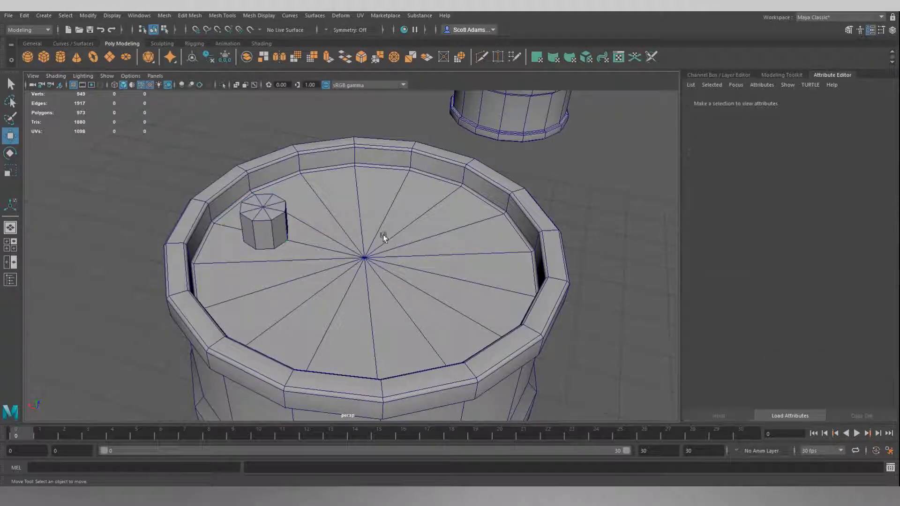
click(276, 221)
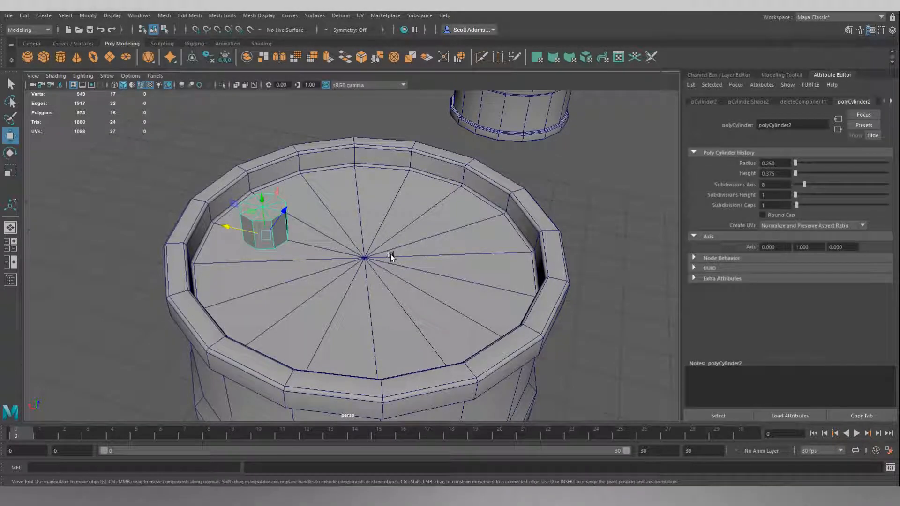
click(365, 250)
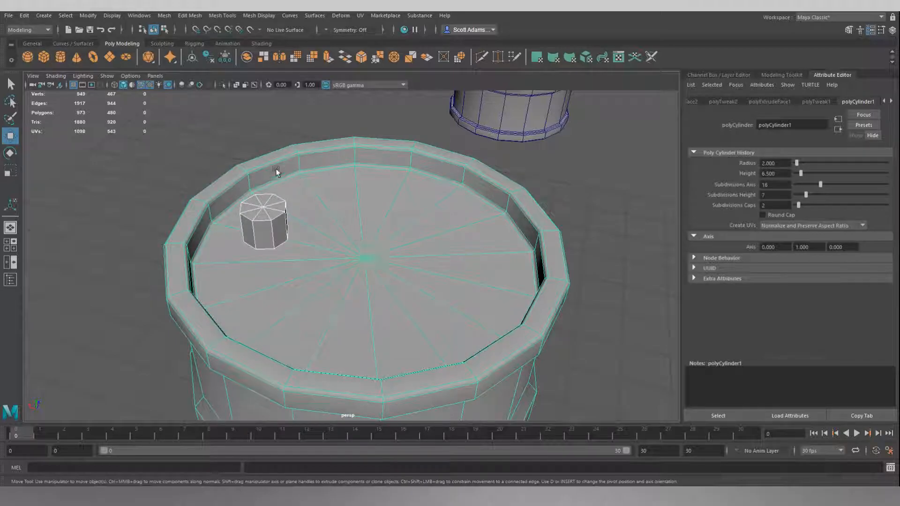
right_drag(167, 154, 202, 142)
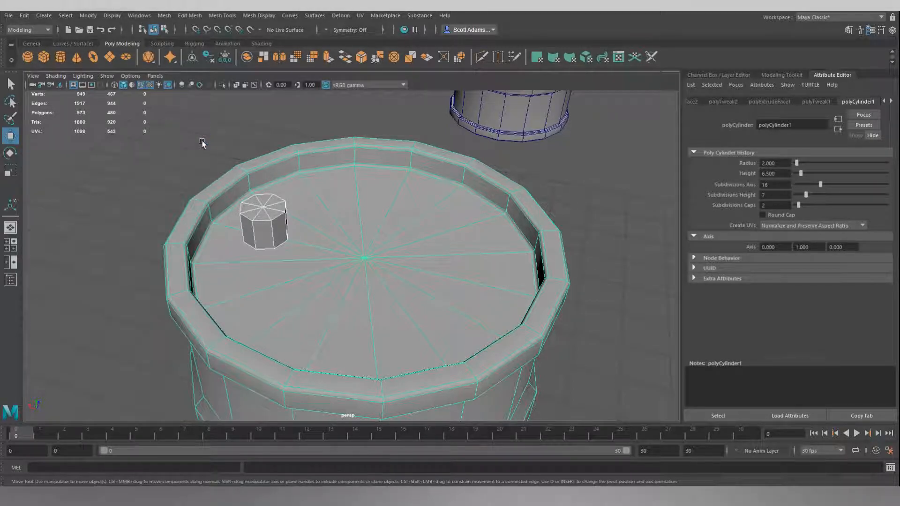
click(394, 229)
click(270, 221)
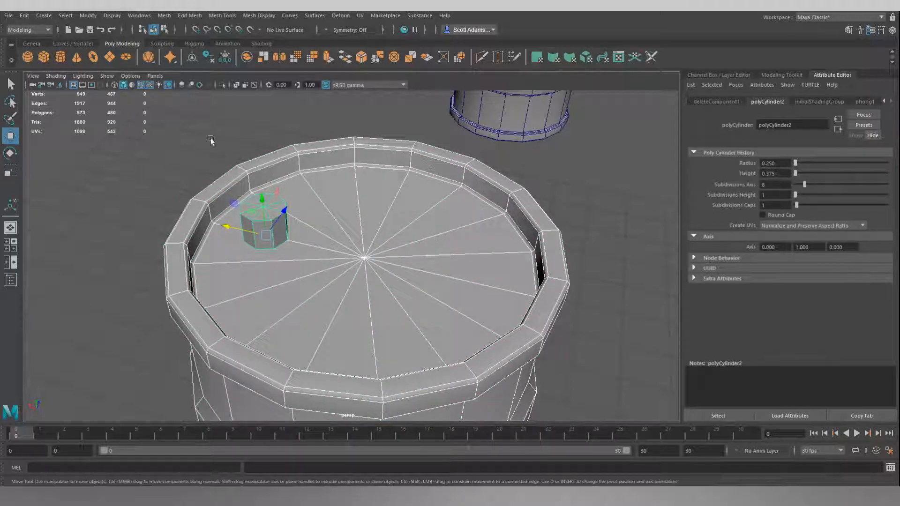
Select the barrel and the small cylinder together and combine them into one mesh.
click(173, 153)
drag(173, 153, 339, 269)
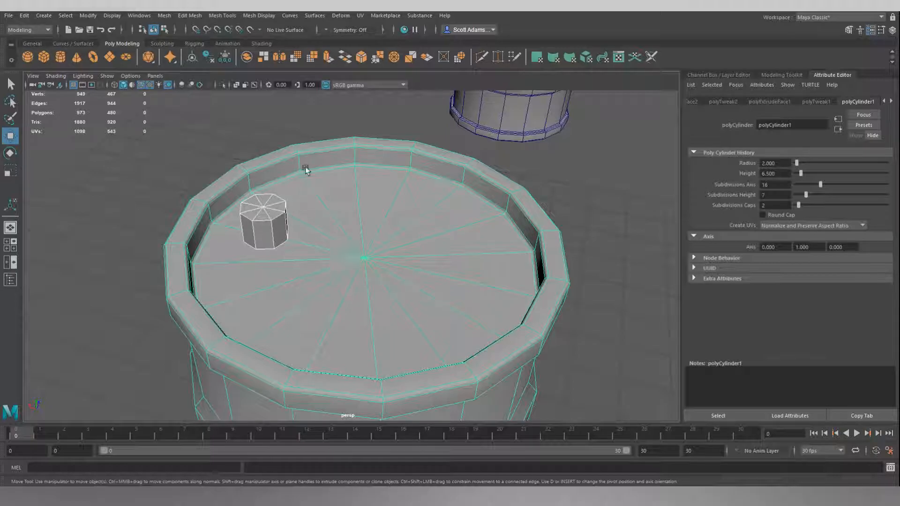
click(164, 16)
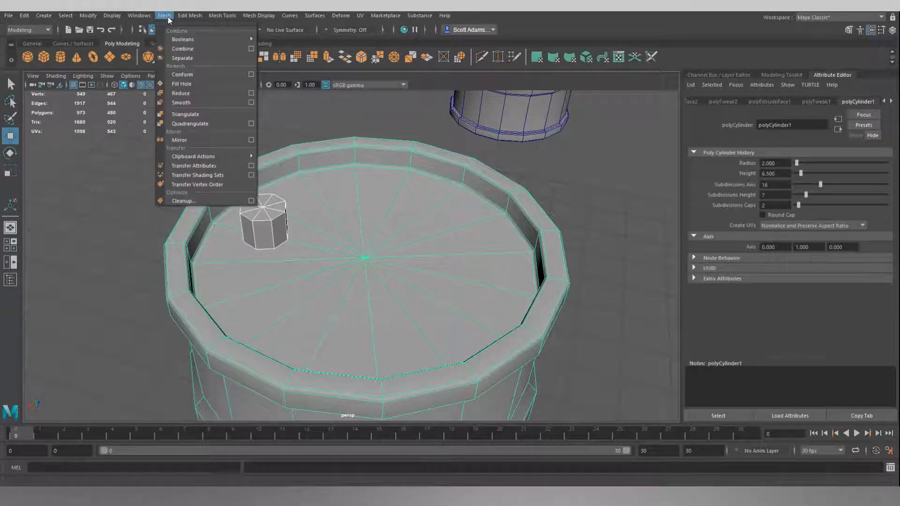
click(182, 48)
Examine the combined barrel and cap from several sides, including where the cap meets the lid.
alt+drag(182, 184, 217, 197)
click(217, 196)
click(331, 238)
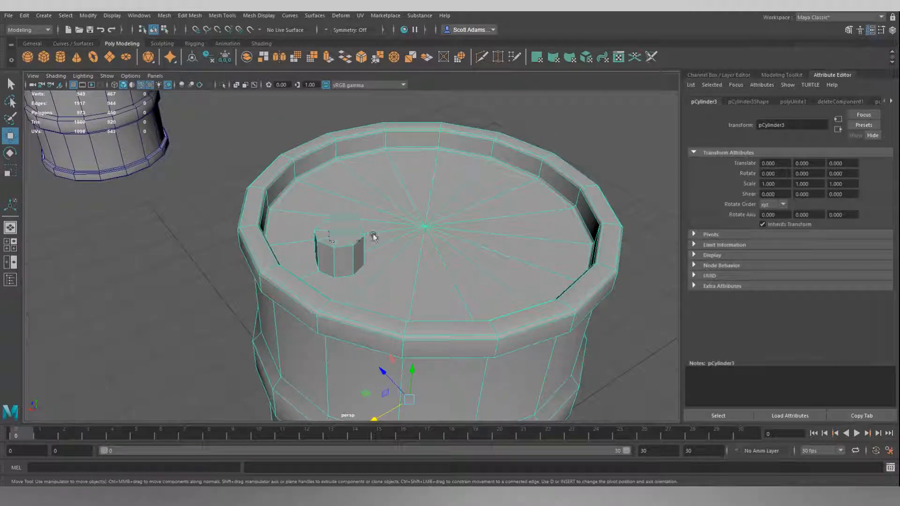
click(598, 135)
alt+right_drag(544, 196, 458, 275)
alt+drag(458, 275, 418, 186)
click(445, 246)
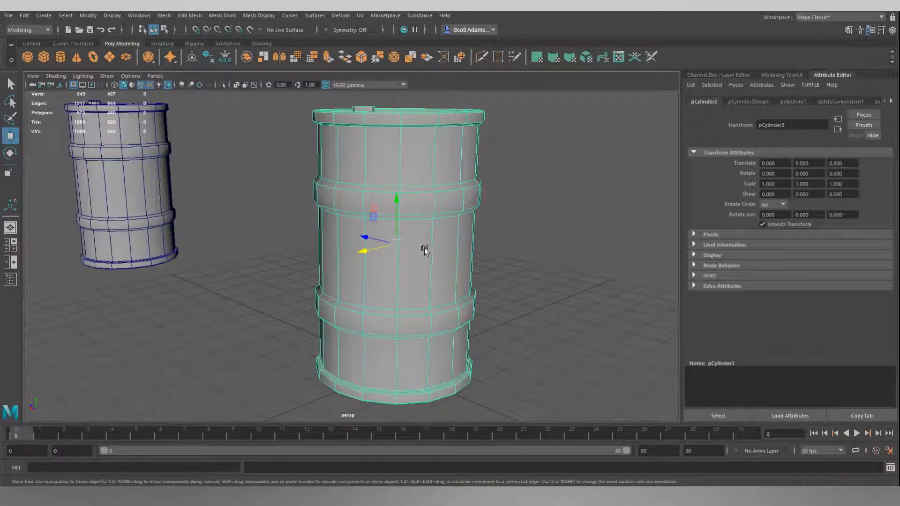
alt+drag(549, 206, 496, 229)
alt+middle_drag(487, 191, 449, 251)
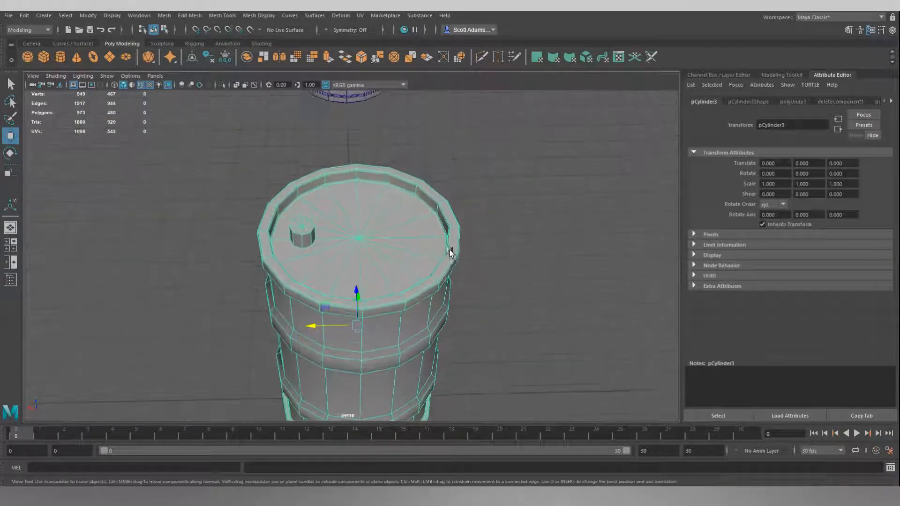
alt+drag(395, 225, 265, 187)
scroll(426, 213, up, 3)
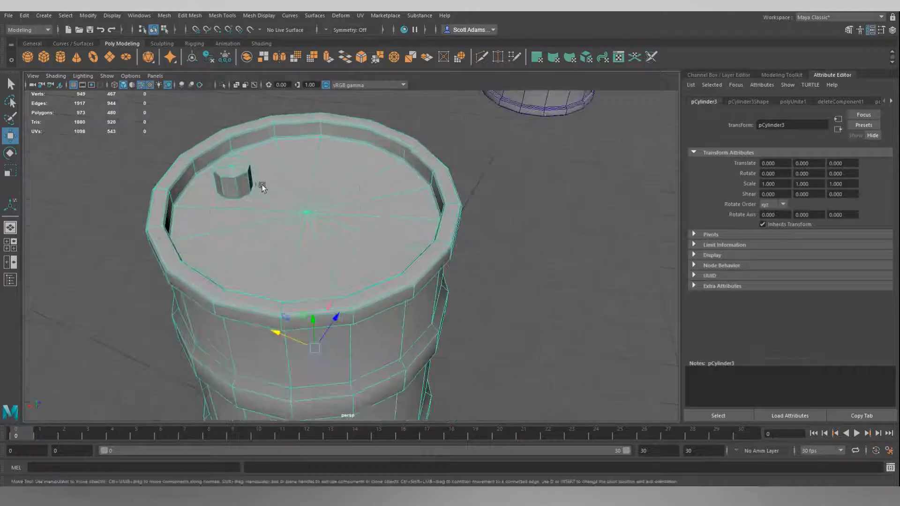
alt+middle_drag(245, 205, 319, 216)
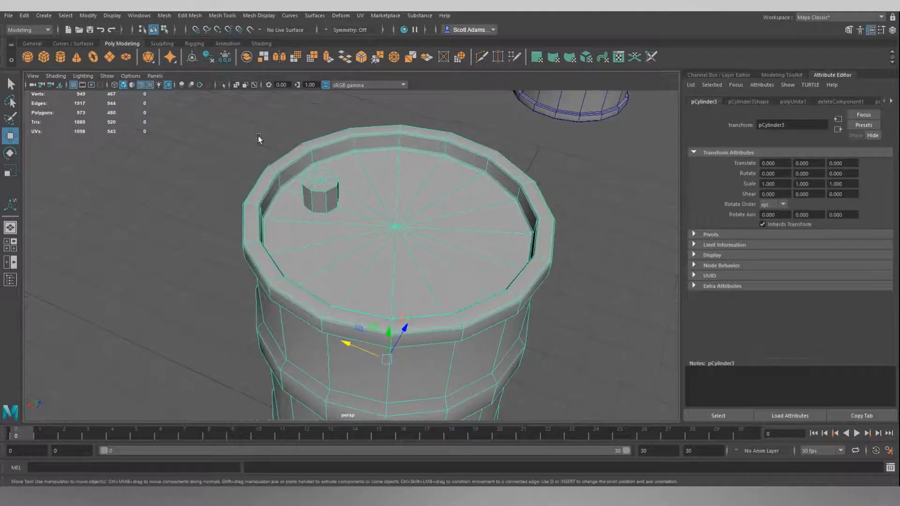
click(258, 136)
scroll(349, 190, up, 4)
alt+drag(378, 187, 362, 221)
click(352, 210)
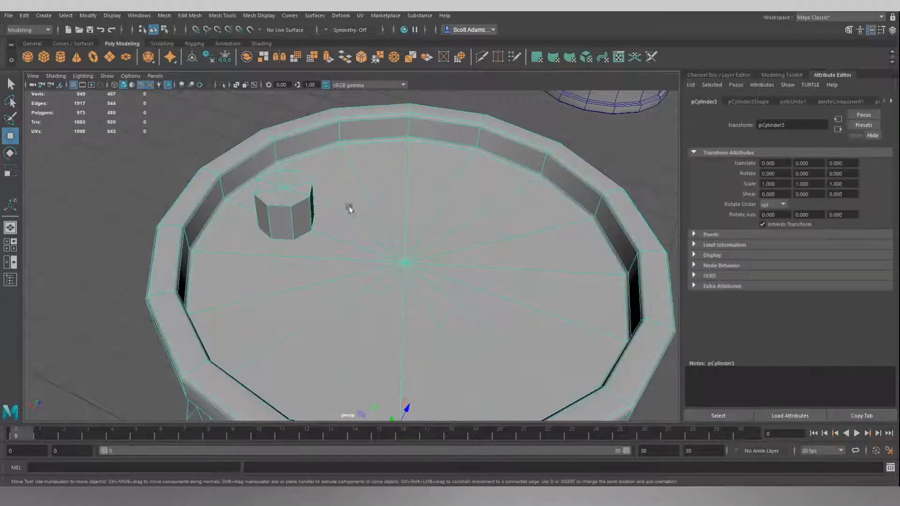
alt+drag(349, 261, 379, 242)
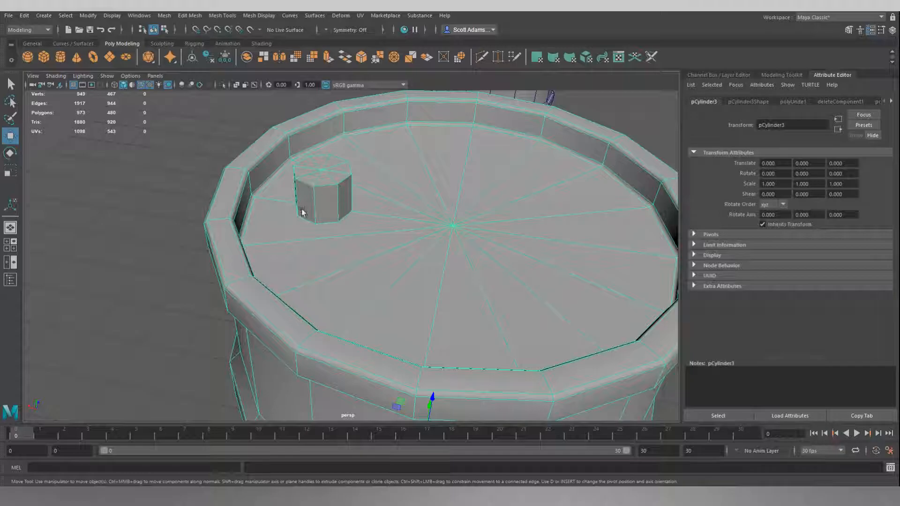
In face mode, select all the triangular lid faces inside the rim and delete them.
right_click(177, 152)
right_drag(179, 155, 182, 178)
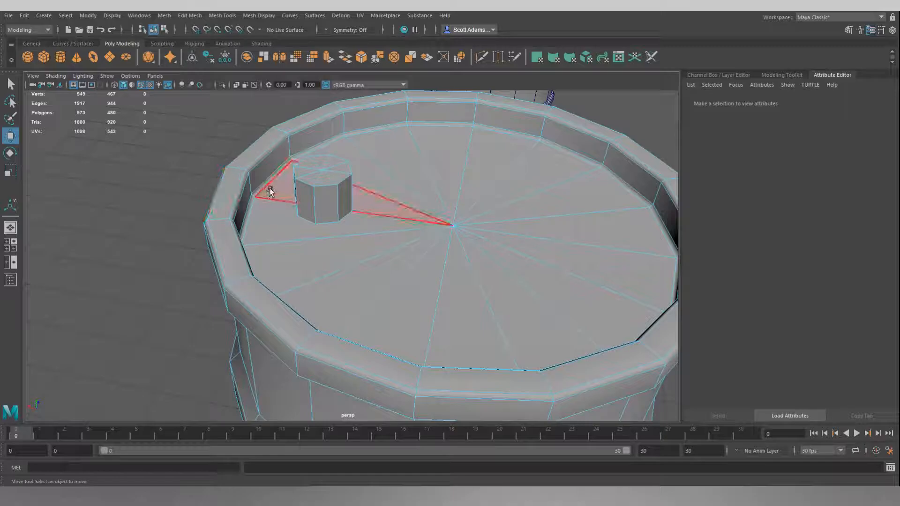
mouse_move(270, 188)
mouse_down()
mouse_move(278, 230)
mouse_move(337, 279)
mouse_move(471, 295)
mouse_move(498, 223)
mouse_move(428, 183)
mouse_move(390, 180)
mouse_up()
key(Delete)
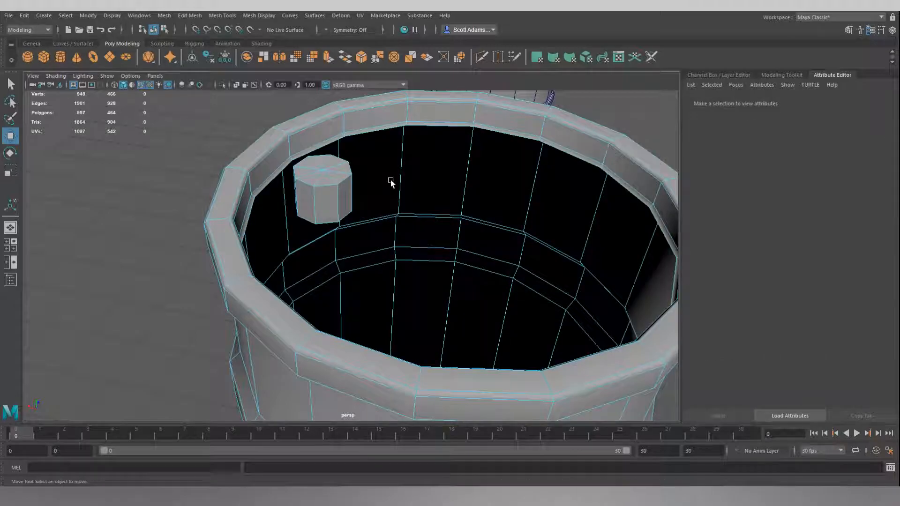
In edge mode, bridge one inner edge of the barrel's rim to the nearest bottom edge of the cap.
right_drag(183, 139, 184, 114)
alt+drag(183, 113, 225, 180)
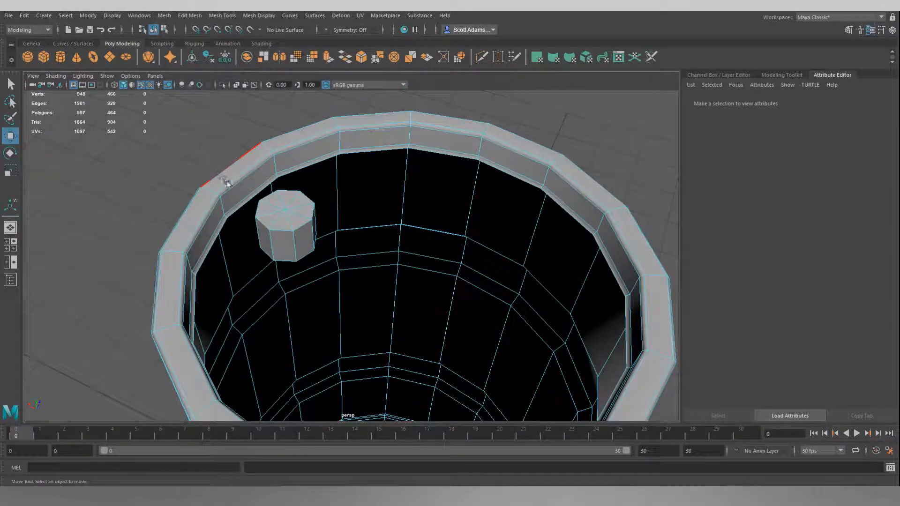
click(248, 197)
alt+drag(161, 148, 297, 203)
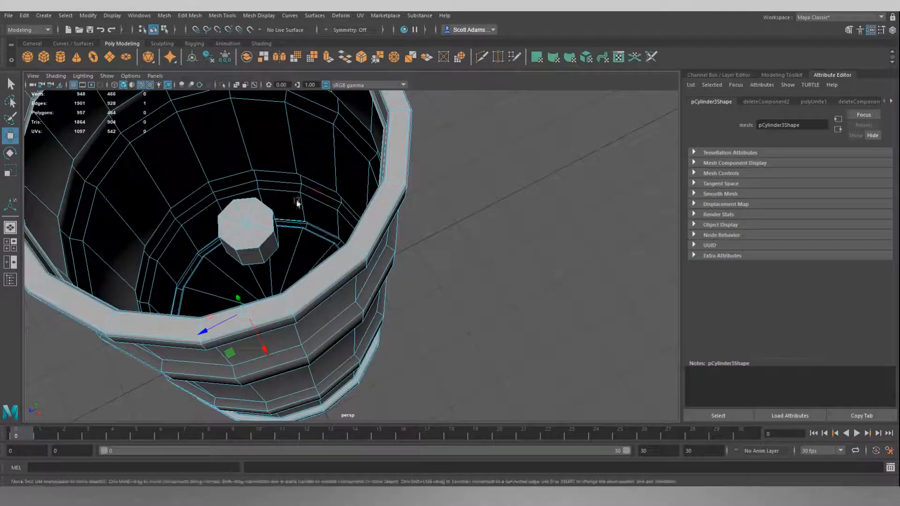
click(260, 266)
alt+drag(431, 265, 552, 247)
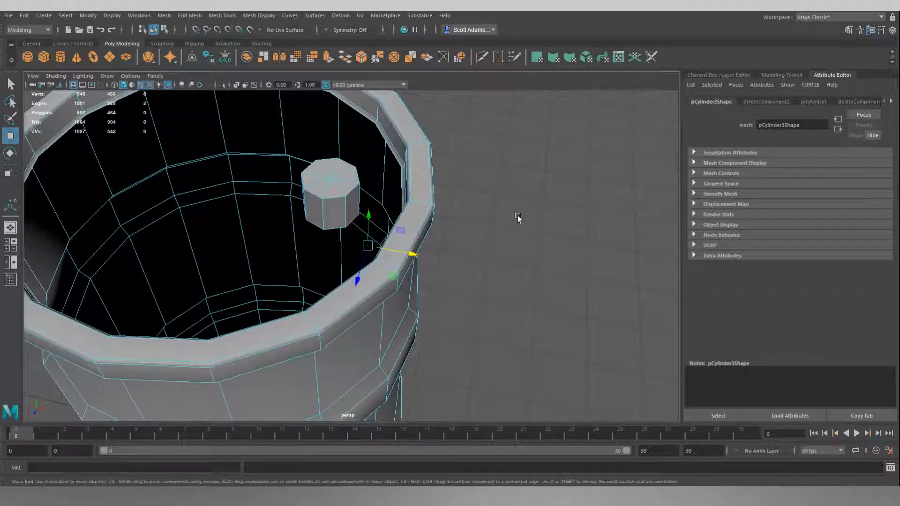
click(346, 59)
Bridge the adjacent inner rim edge to the cap's neighbouring bottom edge, continuing from the first bridged face.
alt+drag(477, 183, 299, 355)
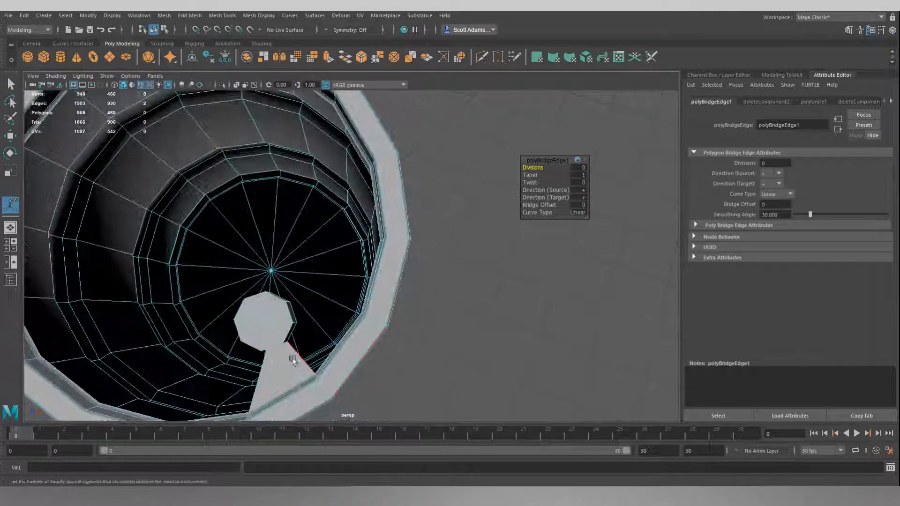
alt+drag(493, 302, 445, 218)
click(248, 196)
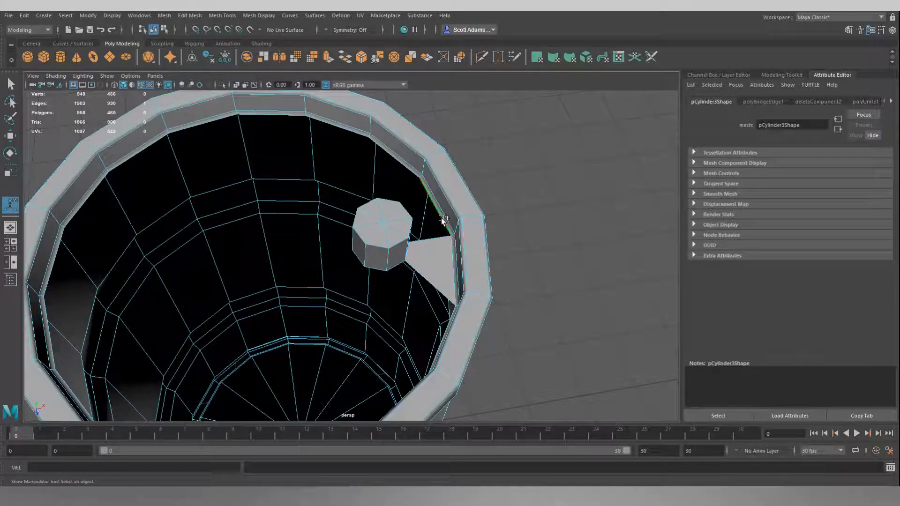
alt+drag(561, 175, 516, 169)
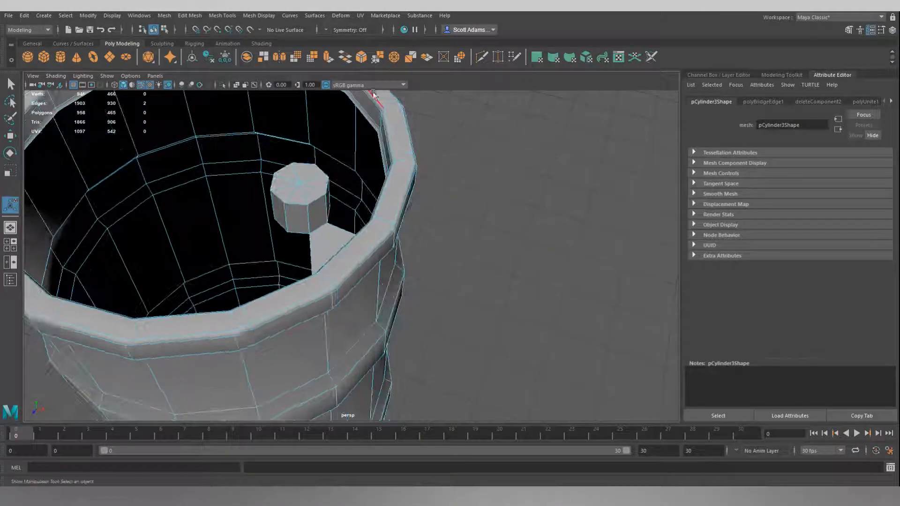
click(347, 60)
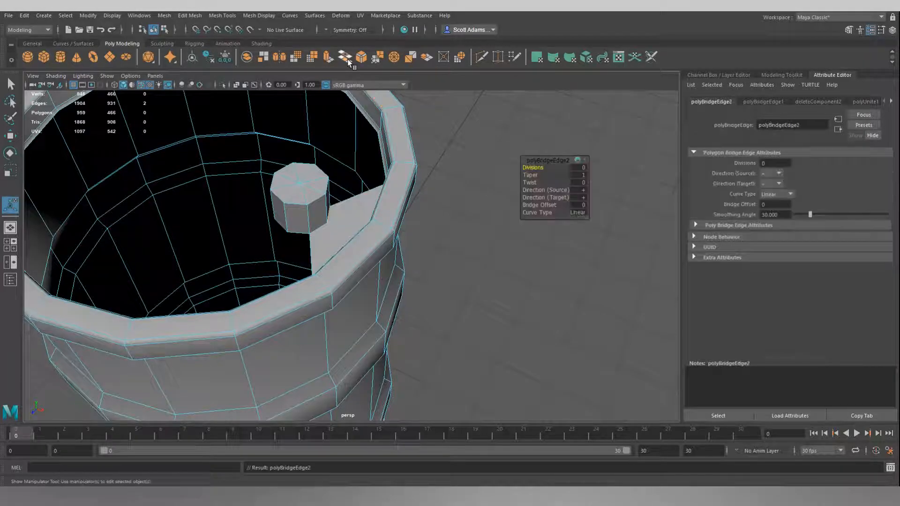
Bridge a third inner rim edge to the cap's matching bottom edge, beside the two faces already bridged.
click(458, 159)
alt+drag(458, 158, 422, 120)
click(380, 117)
alt+drag(458, 151, 363, 171)
shift+click(366, 171)
click(346, 59)
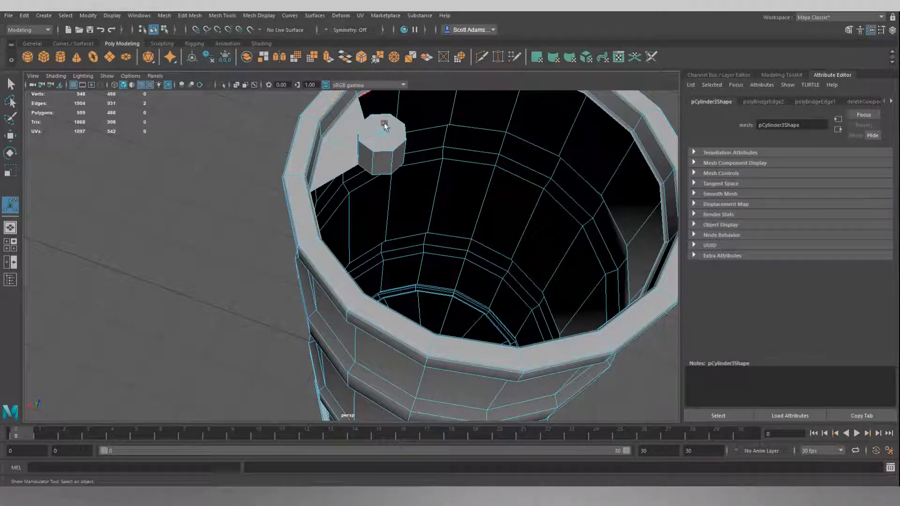
Bridge the fourth and fifth inner rim edges to the cap's matching bottom edges, extending the lid around the cap.
alt+drag(399, 164, 361, 192)
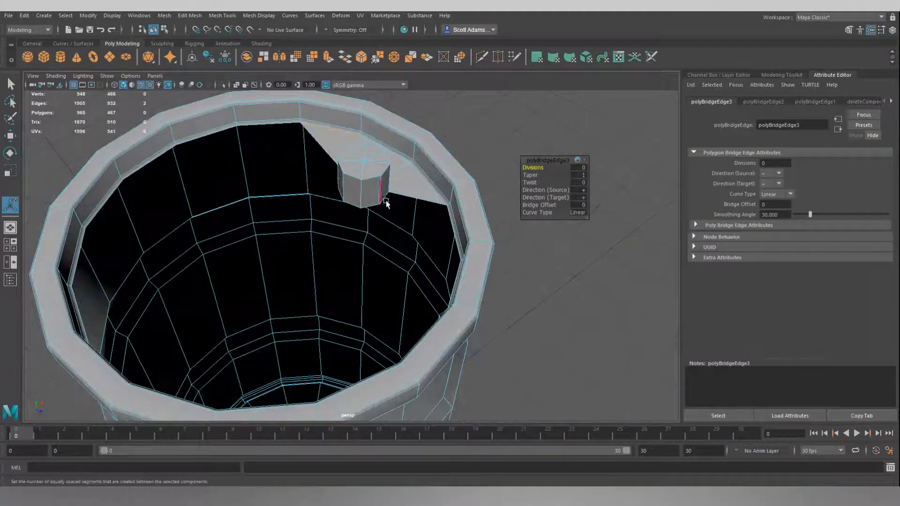
click(387, 195)
alt+drag(491, 150, 477, 181)
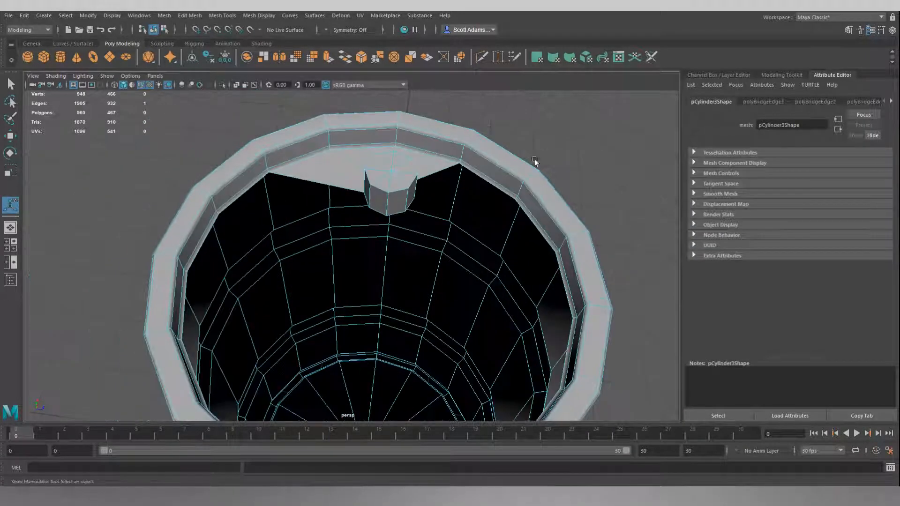
click(344, 58)
alt+drag(328, 183, 377, 173)
click(375, 202)
alt+drag(375, 206, 262, 187)
click(252, 148)
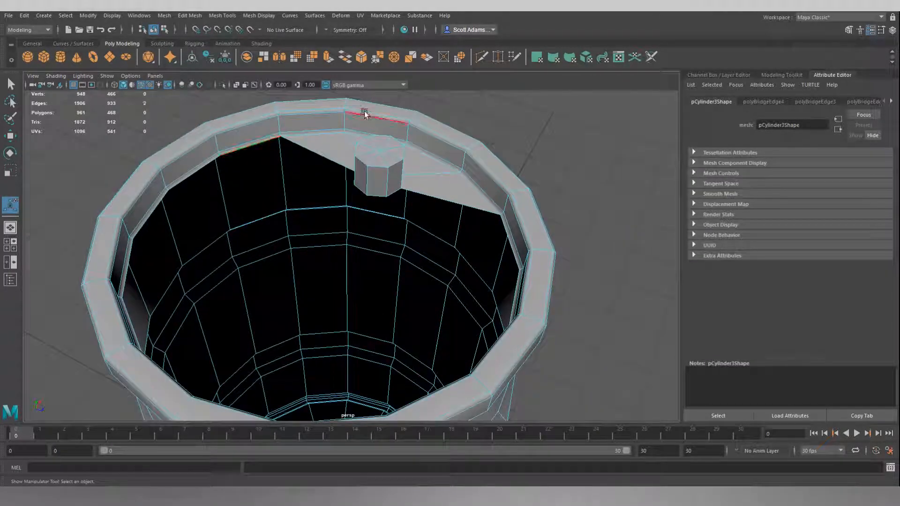
click(345, 60)
Bridge the sixth and seventh inner rim edges to the cap's next free bottom edges.
click(396, 194)
alt+drag(396, 194, 501, 174)
shift+click(511, 133)
alt+drag(406, 187, 299, 218)
alt+middle_drag(299, 218, 306, 221)
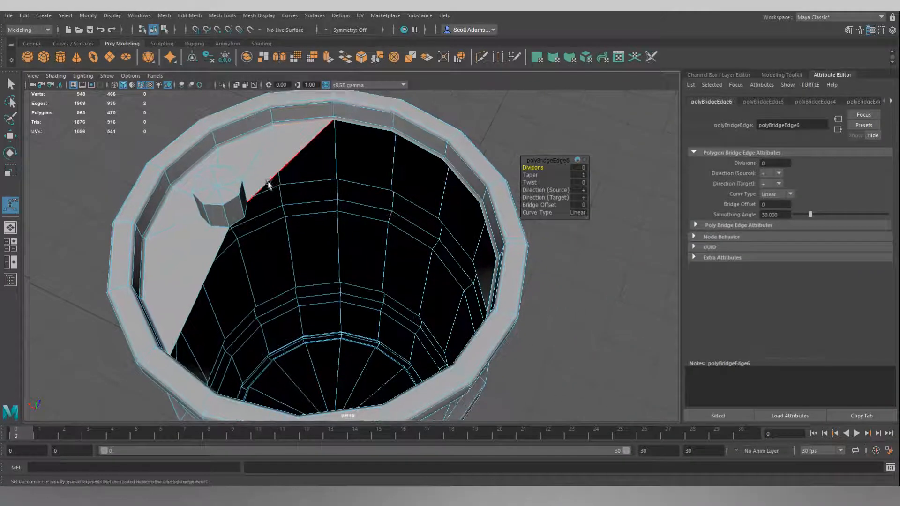
click(245, 207)
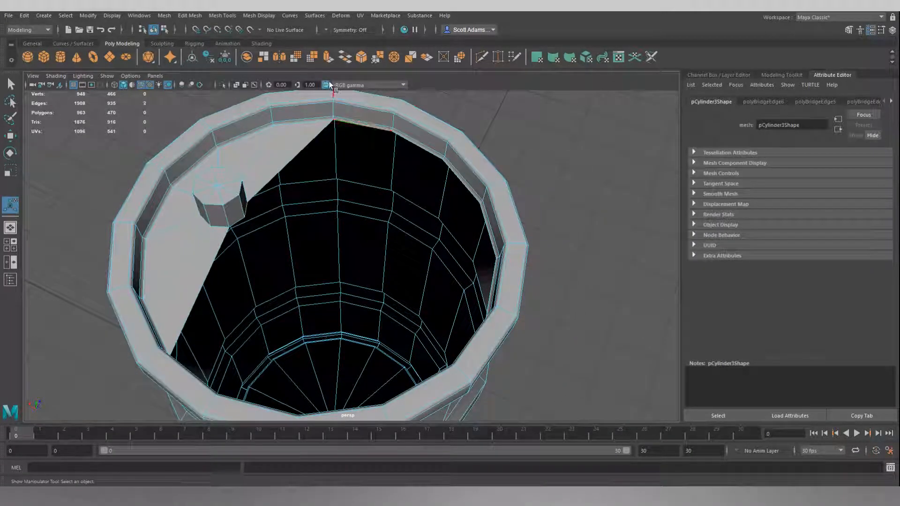
click(345, 58)
alt+drag(344, 93, 259, 149)
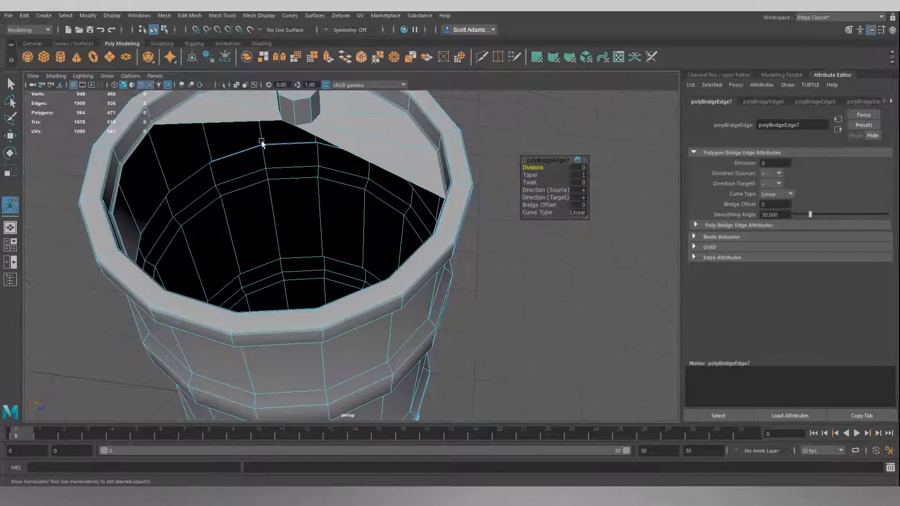
Bridge the cap's last free bottom edge to the neighbouring inner rim edge, closing the ring of faces around the cap.
click(287, 125)
click(147, 143)
shift+click(143, 146)
click(344, 56)
alt+drag(347, 139, 407, 209)
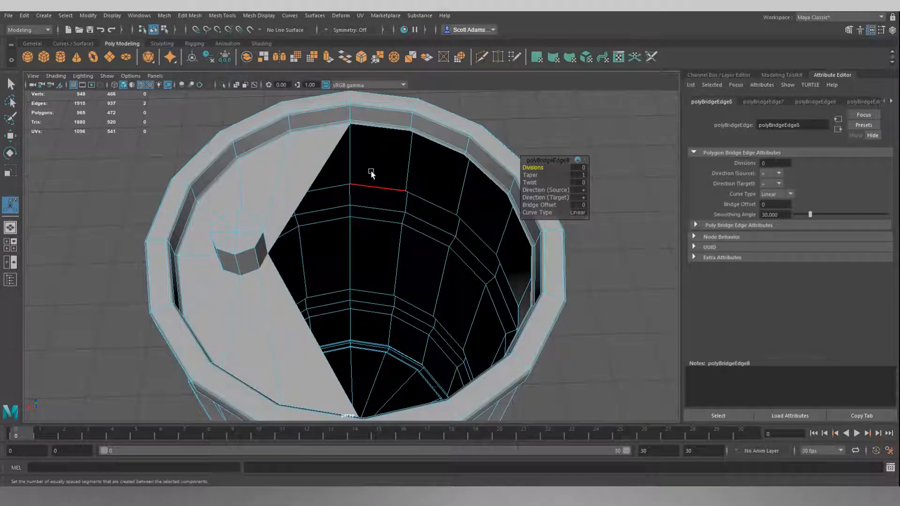
Bridge the inner rim edge next to the rebuilt lid faces to its counterpart across the opening.
alt+drag(375, 226, 352, 266)
alt+drag(329, 236, 334, 139)
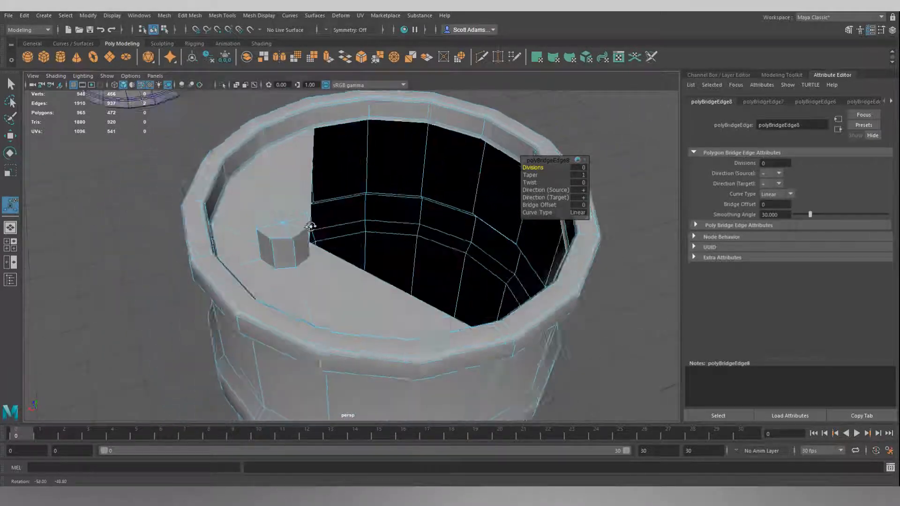
click(334, 139)
alt+drag(445, 213, 471, 181)
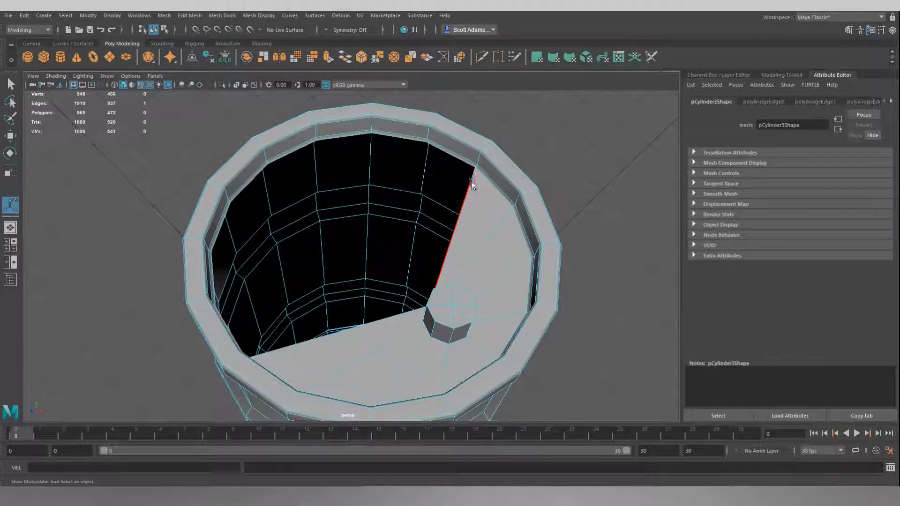
shift+click(458, 159)
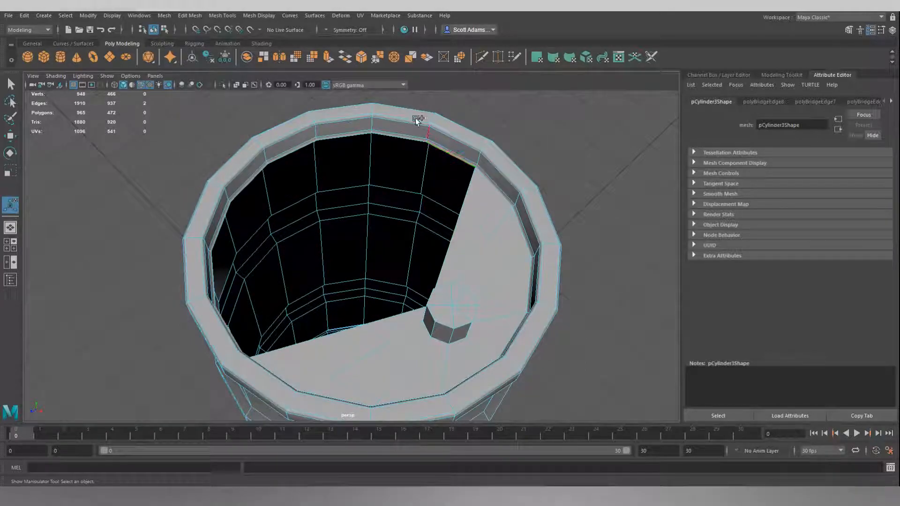
click(345, 59)
Bridge the next two pairs of opposite inner rim edges to cover the open side of the lid.
click(398, 138)
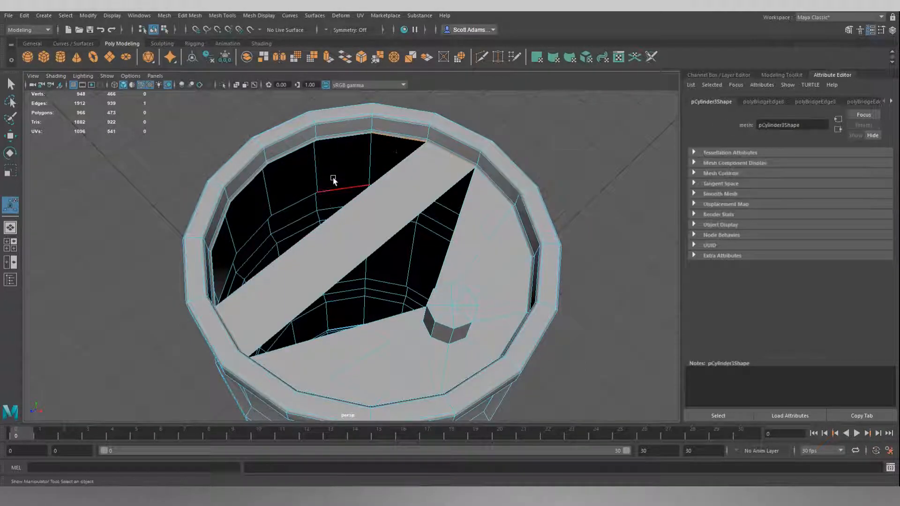
shift+click(217, 253)
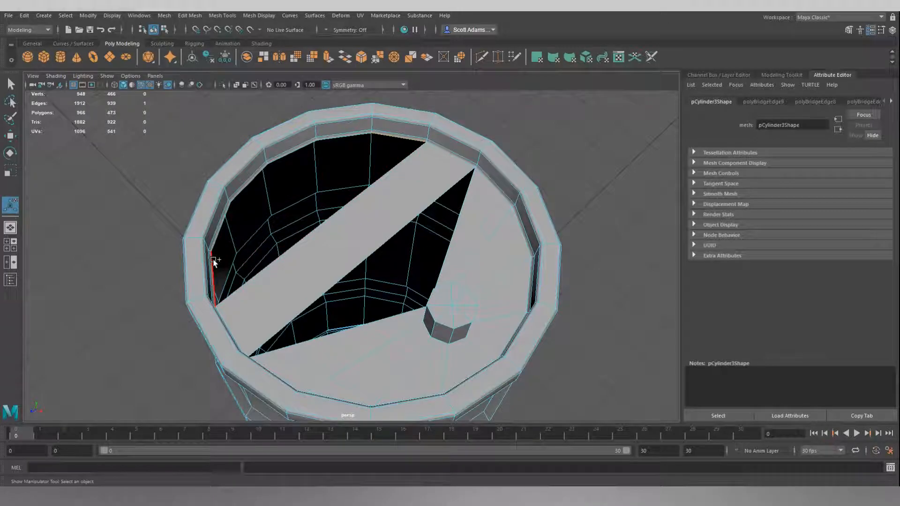
click(345, 59)
click(319, 141)
shift+click(229, 212)
click(345, 59)
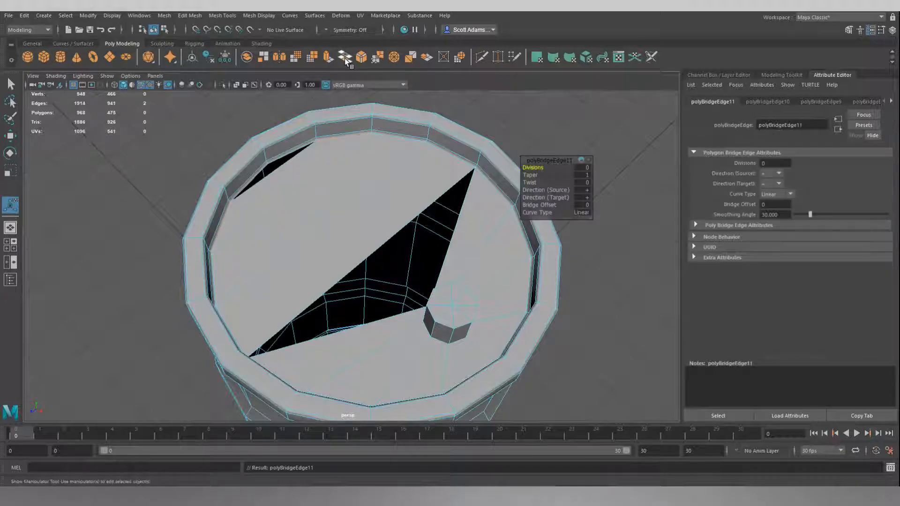
Select the border edges of the triangular gap beside the cap and close it with Fill Hole.
alt+drag(357, 220, 415, 213)
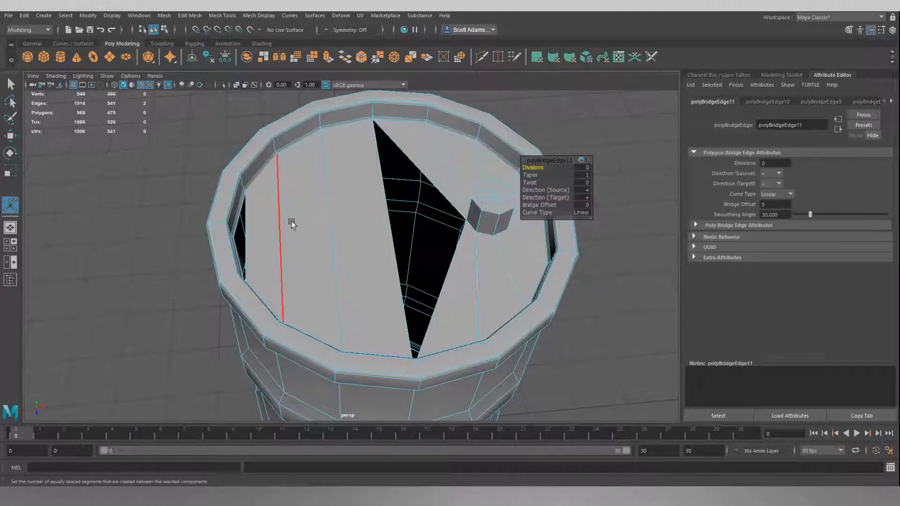
alt+drag(421, 209, 393, 161)
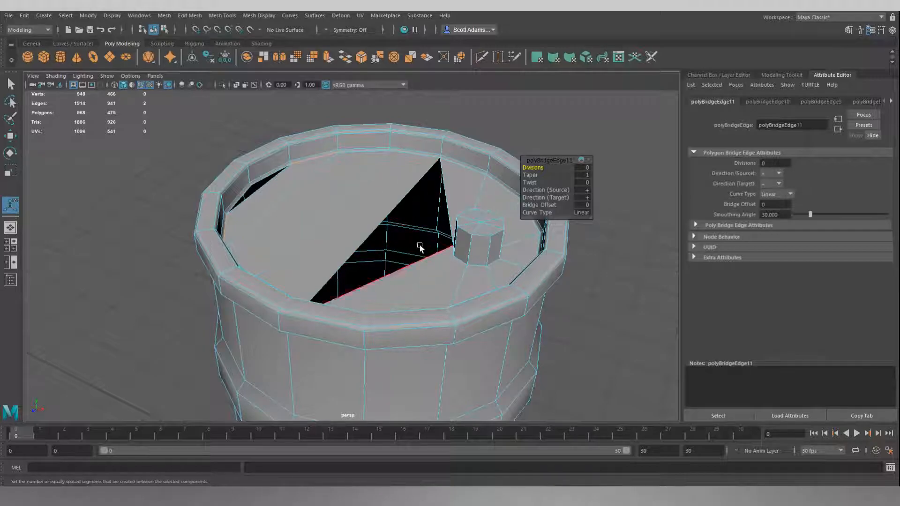
click(409, 193)
double_click(410, 192)
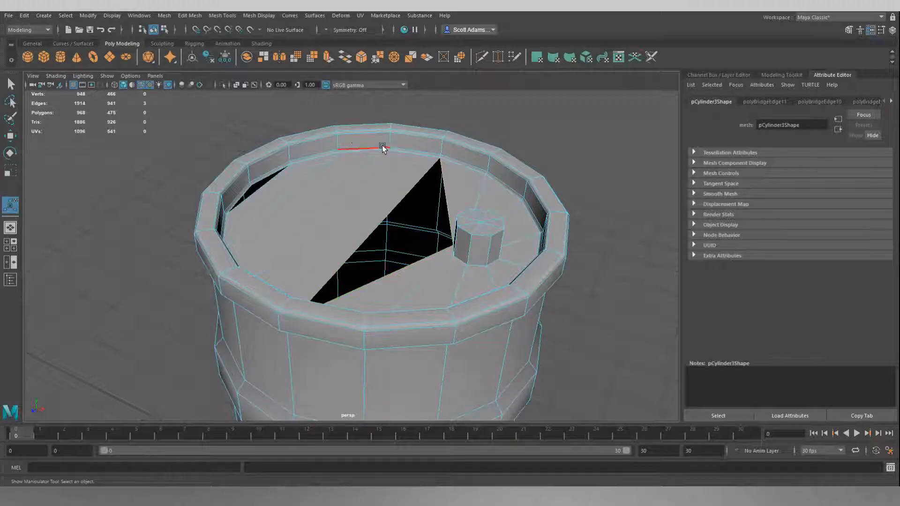
click(164, 15)
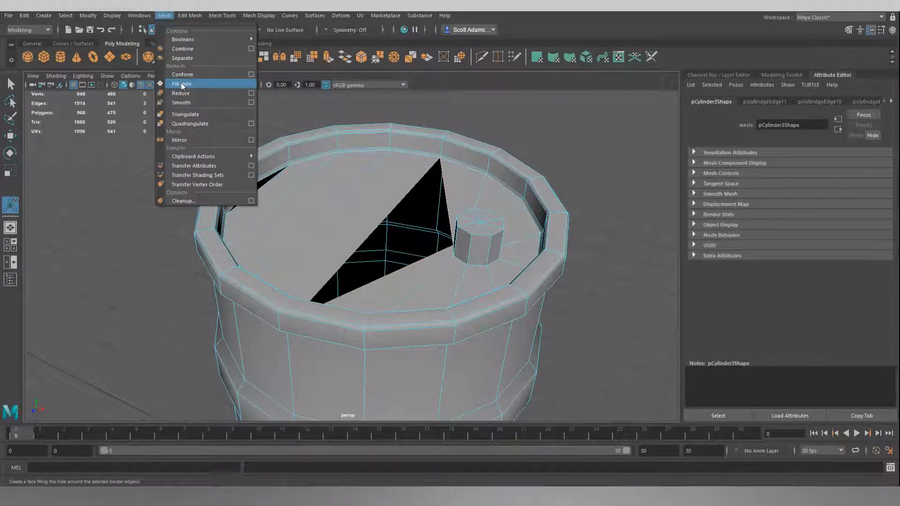
click(182, 84)
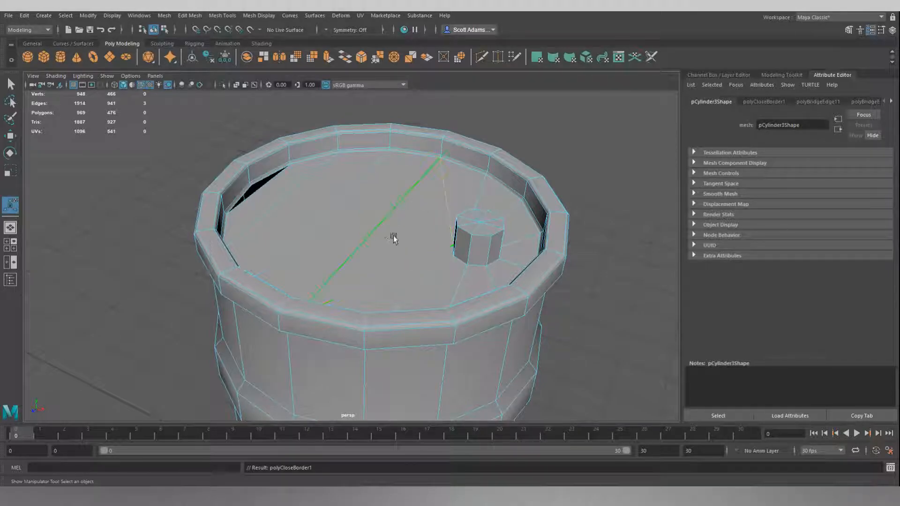
Select the border of the small gap left at the rim, close it with Fill Hole, and clear the selection.
double_click(262, 189)
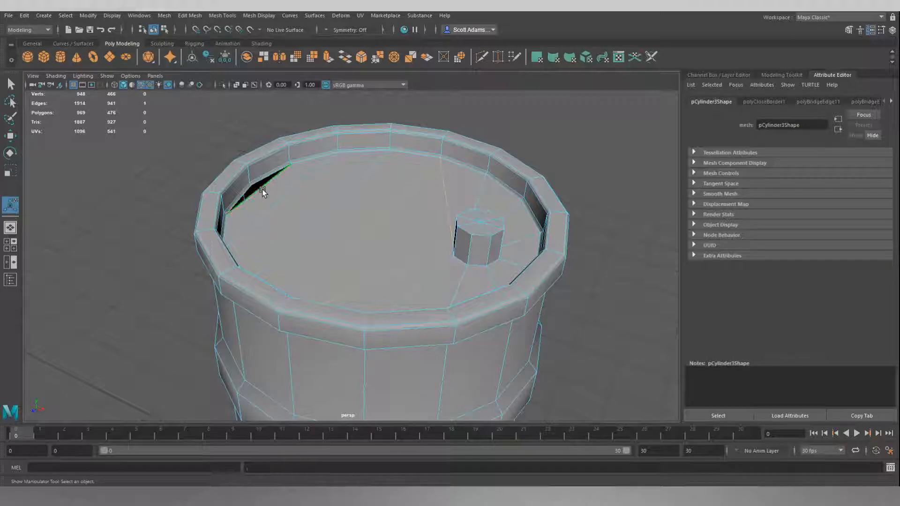
click(167, 18)
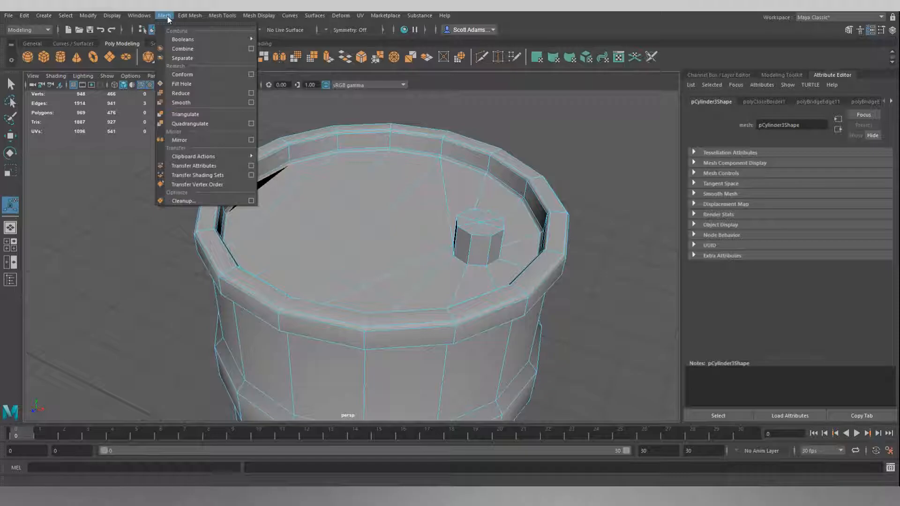
click(187, 85)
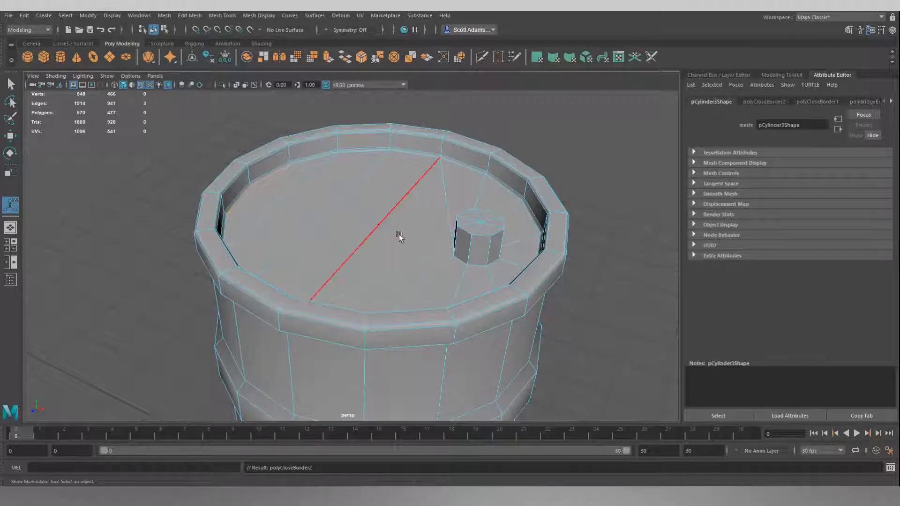
click(591, 133)
alt+drag(601, 136, 259, 191)
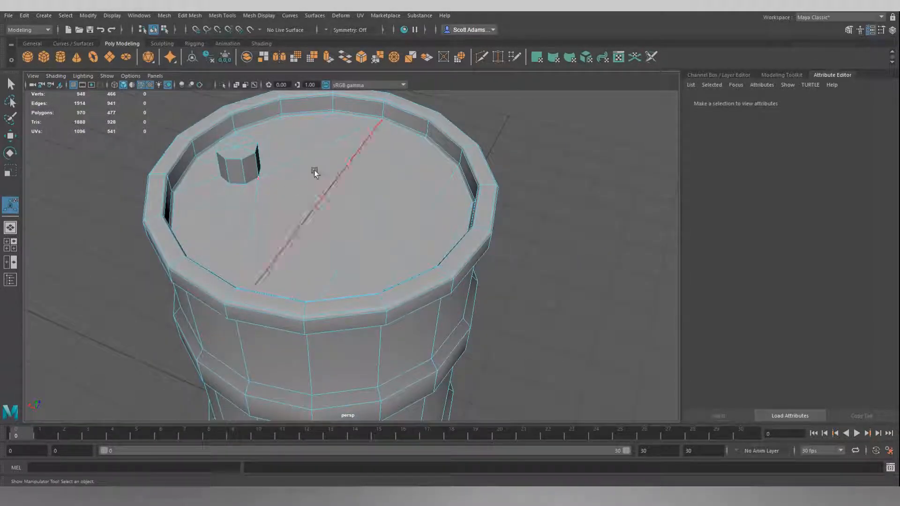
alt+drag(353, 179, 434, 202)
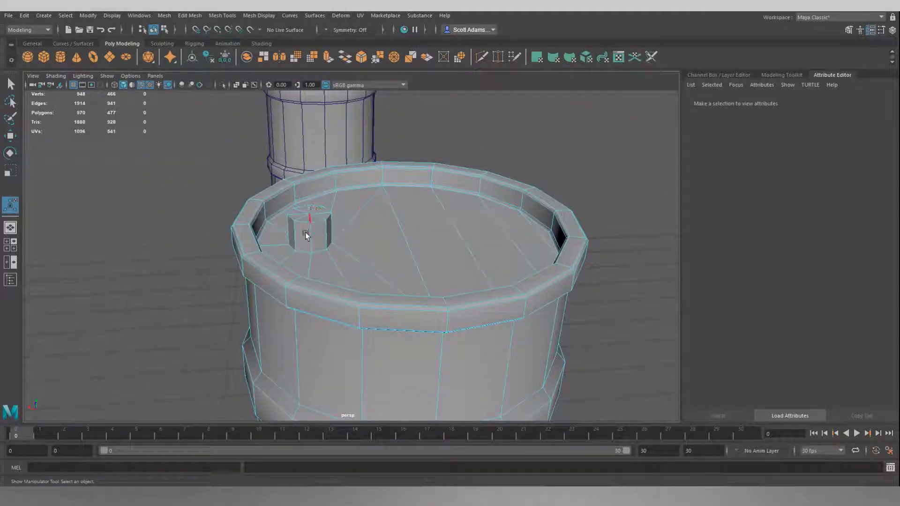
Bevel the edge loops around the cap's base and top with a fraction of 0.125.
right_drag(198, 177, 202, 154)
click(316, 251)
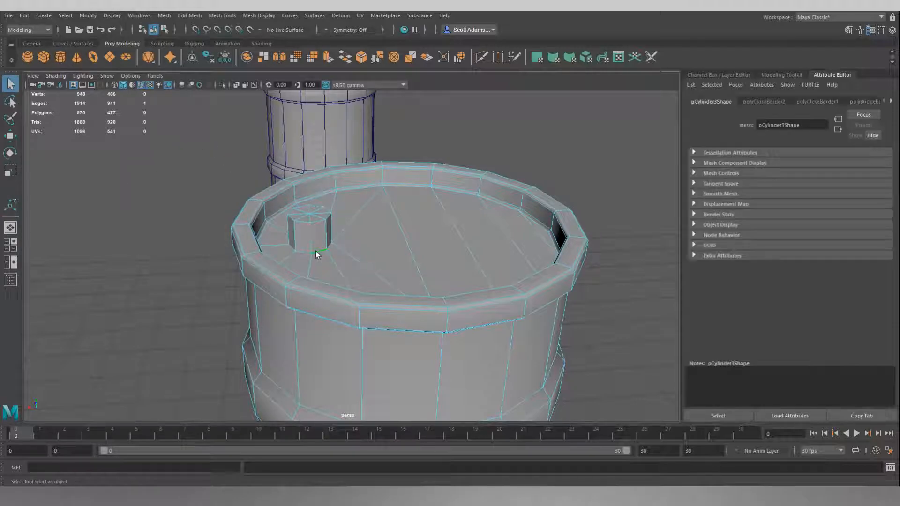
shift+double_click(316, 220)
click(362, 58)
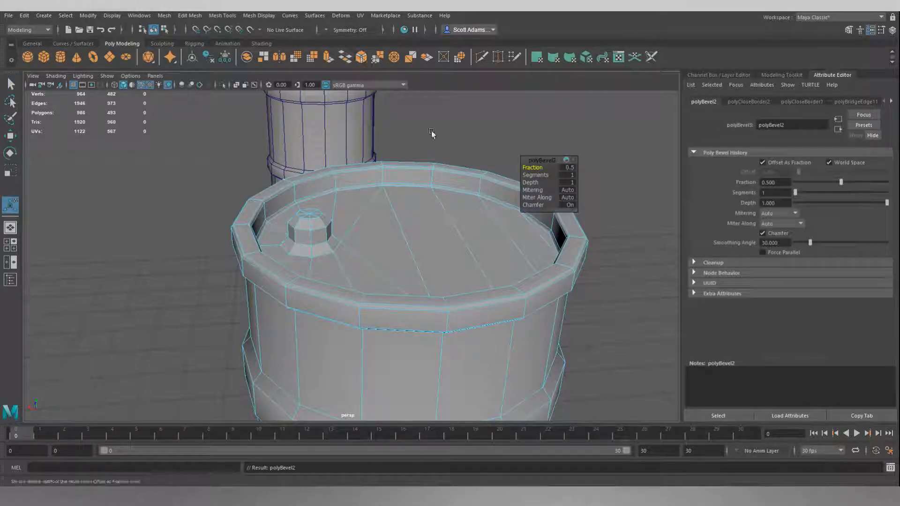
click(569, 168)
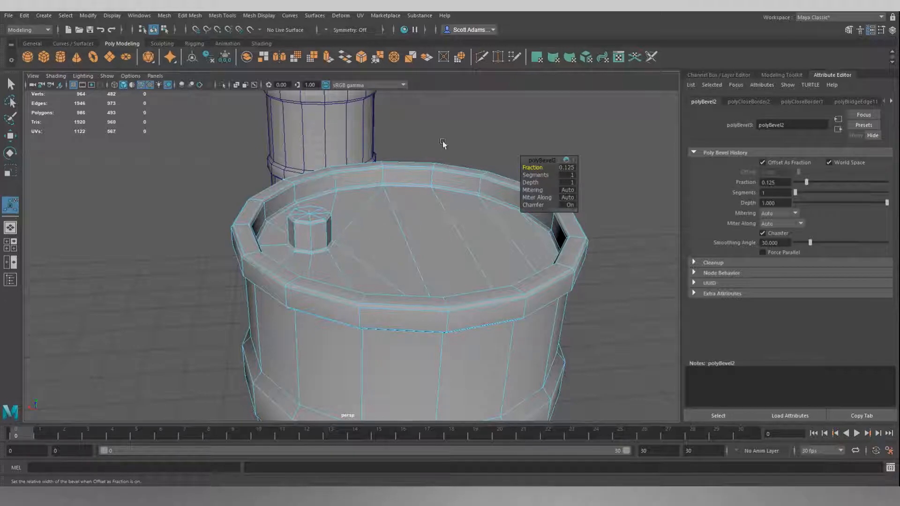
Clear the edge selection and return the barrel to object mode.
click(462, 127)
alt+drag(469, 149, 522, 145)
right_click(562, 134)
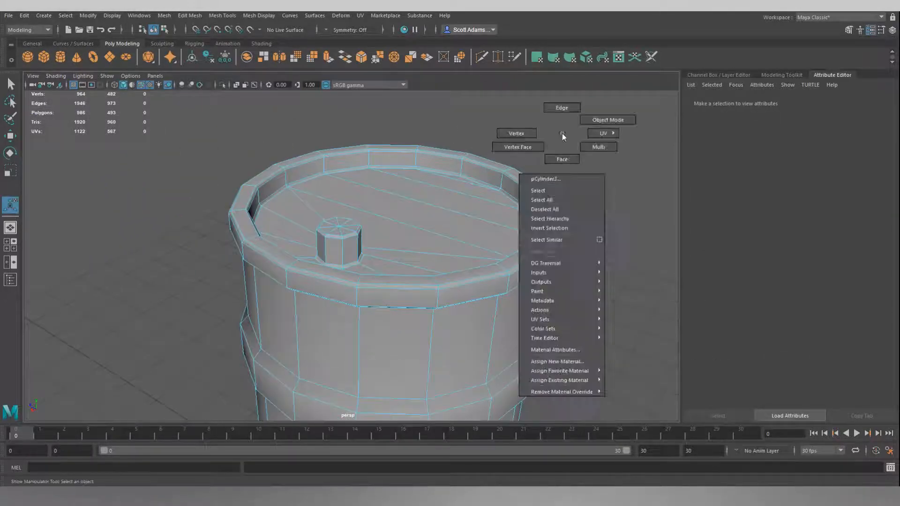
click(608, 120)
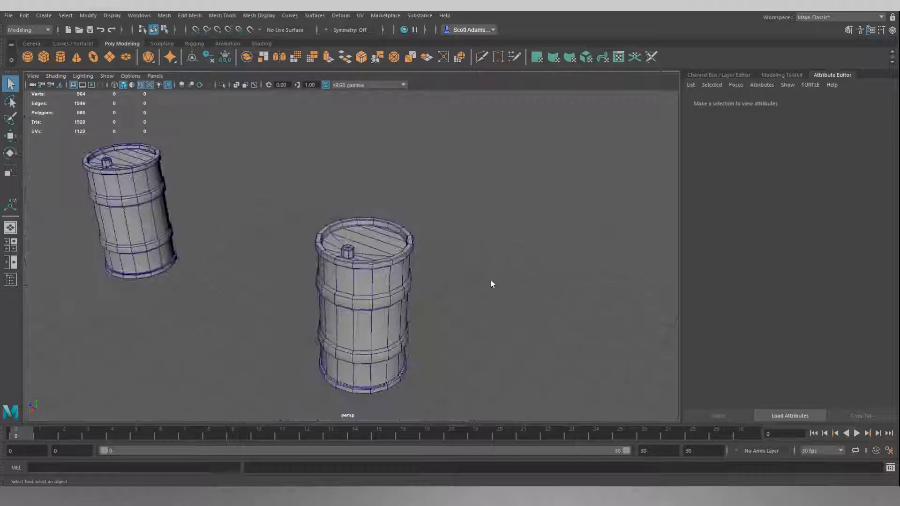
alt+drag(490, 285, 404, 225)
alt+middle_drag(403, 225, 297, 237)
alt+drag(297, 237, 303, 188)
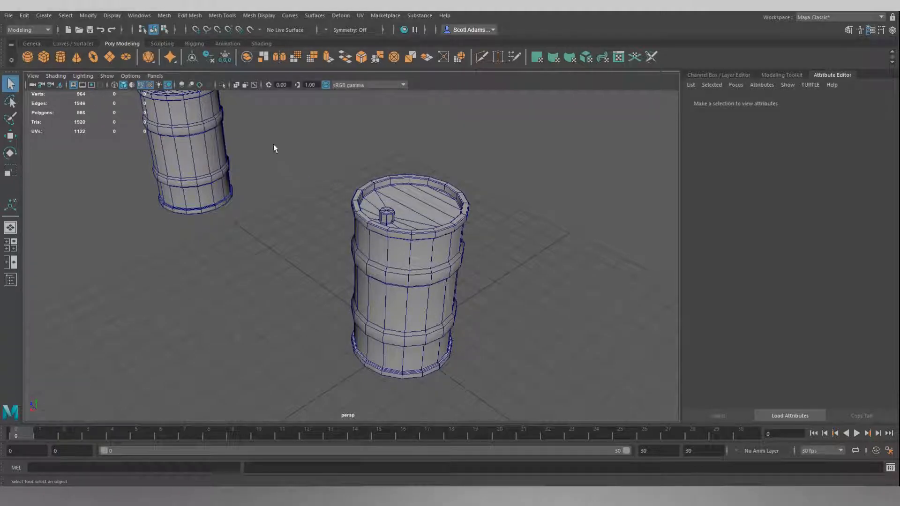
alt+middle_drag(272, 156, 268, 183)
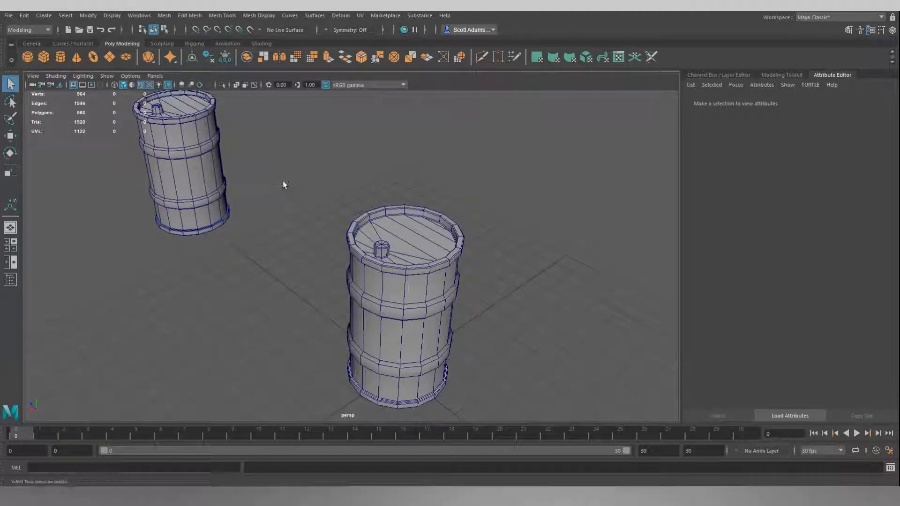